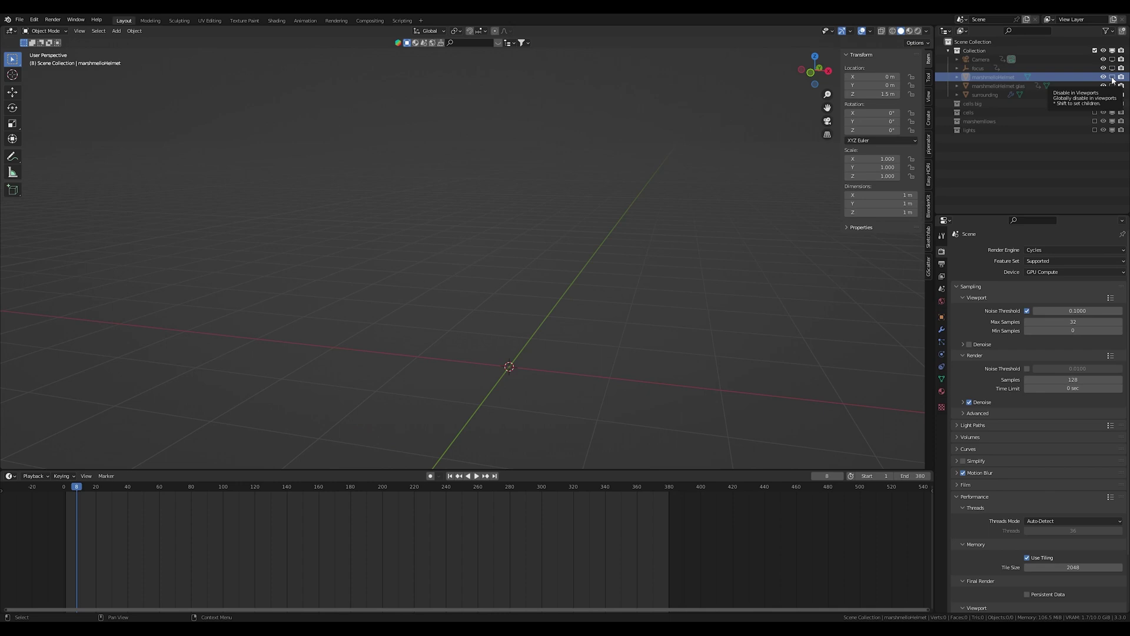
Unhide the helmet, preview it with materials and orbit to face its purple eyes and smile
click(1112, 77)
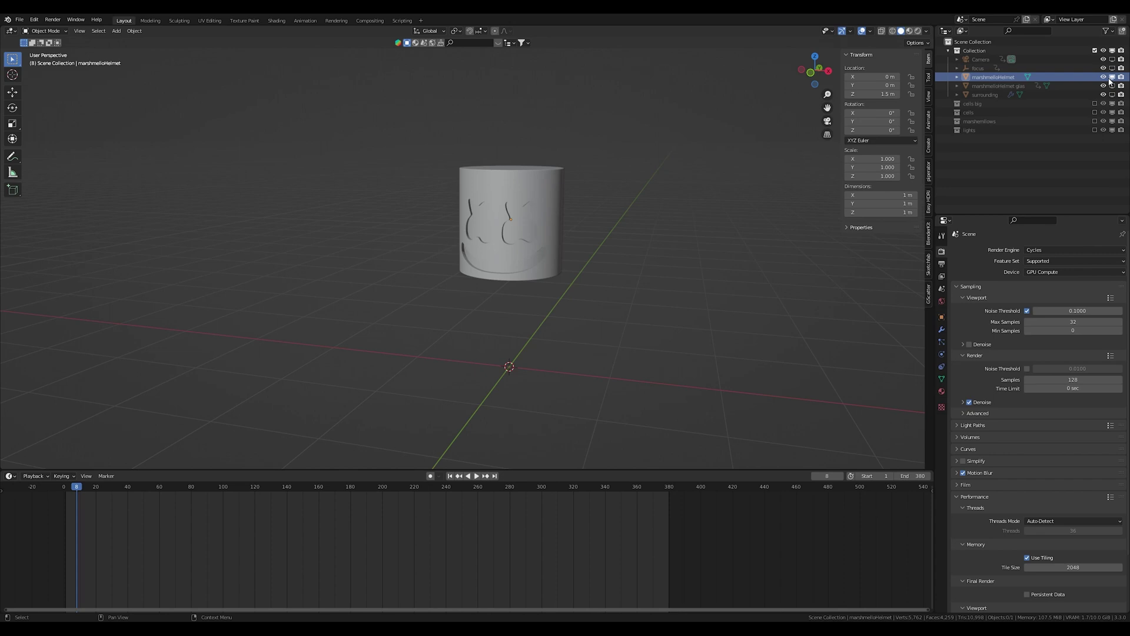
mouse_move(541, 237)
middle_down()
mouse_move(601, 244)
mouse_move(553, 266)
mouse_move(531, 216)
mouse_move(565, 177)
mouse_move(561, 147)
mouse_move(535, 160)
mouse_move(530, 228)
middle_up()
scroll(531, 216, up, 2)
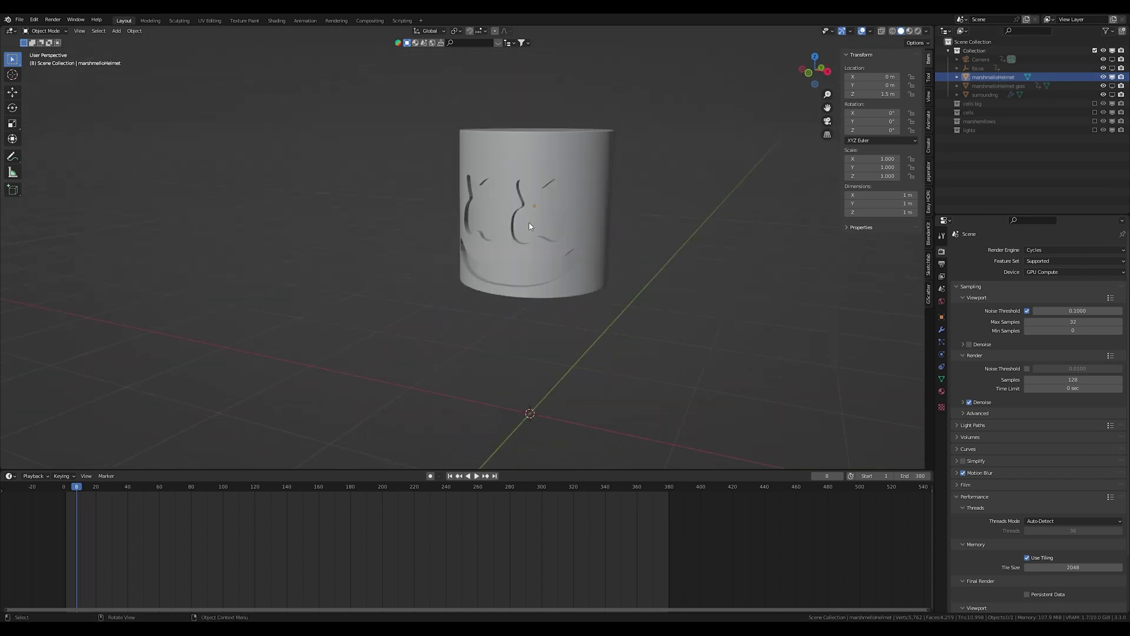
click(909, 31)
mouse_move(548, 212)
middle_down()
mouse_move(599, 203)
mouse_move(567, 151)
mouse_move(539, 164)
middle_up()
scroll(539, 164, up, 3)
scroll(581, 223, up, 3)
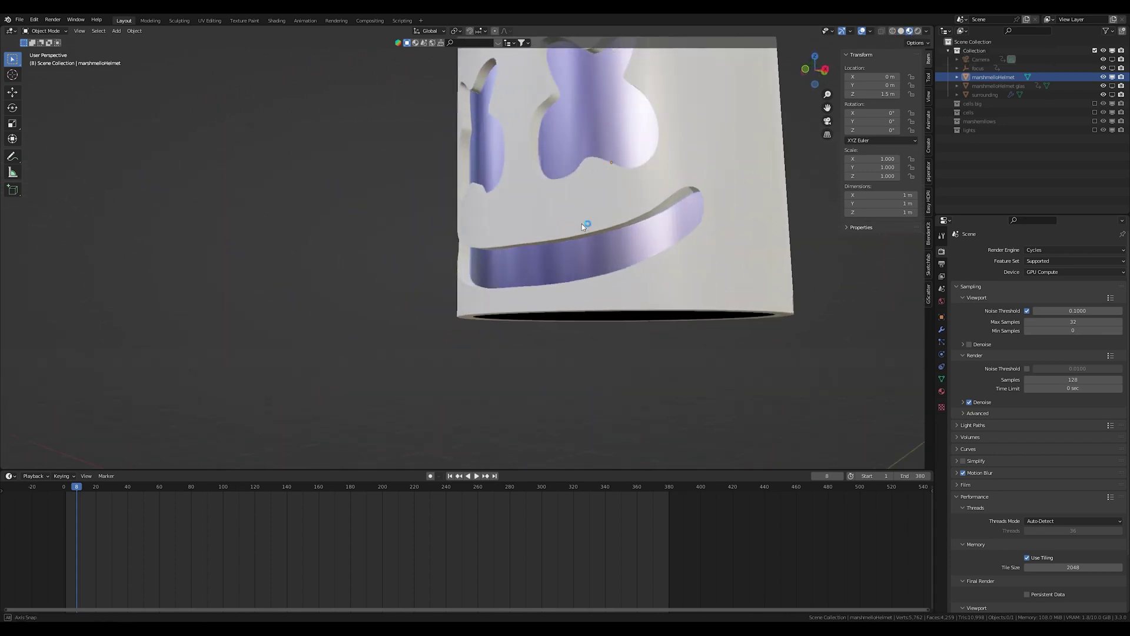
scroll(582, 224, down, 4)
mouse_move(582, 224)
middle_down()
mouse_move(565, 220)
mouse_move(622, 209)
mouse_move(421, 190)
mouse_move(456, 164)
mouse_move(534, 239)
middle_up()
scroll(539, 248, down, 1)
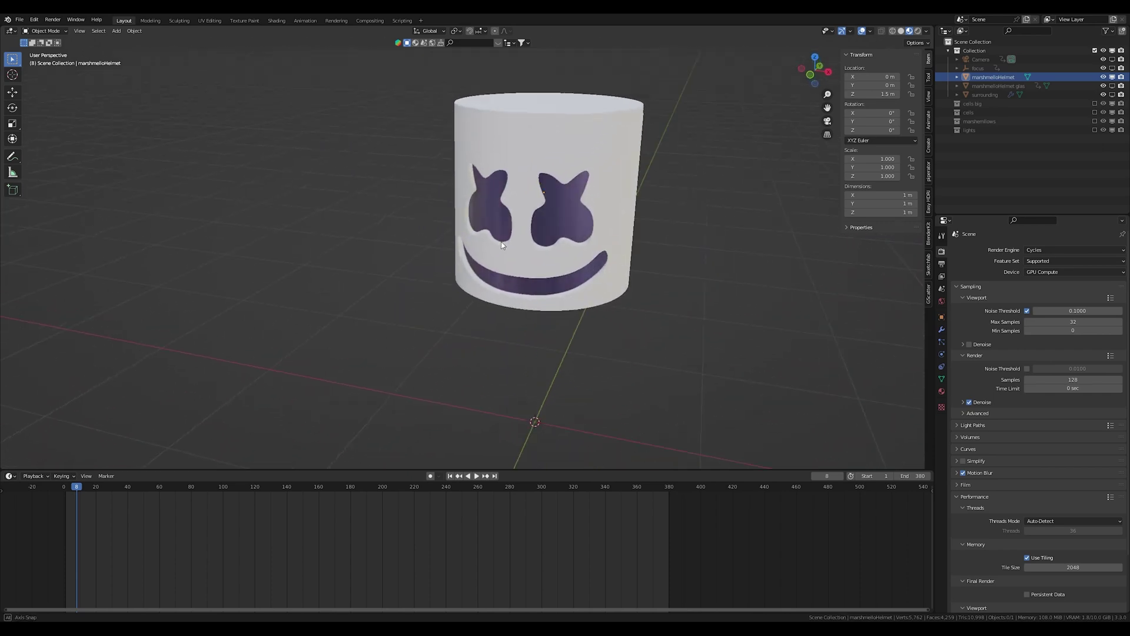
scroll(544, 254, down, 2)
scroll(545, 258, down, 2)
scroll(521, 241, up, 3)
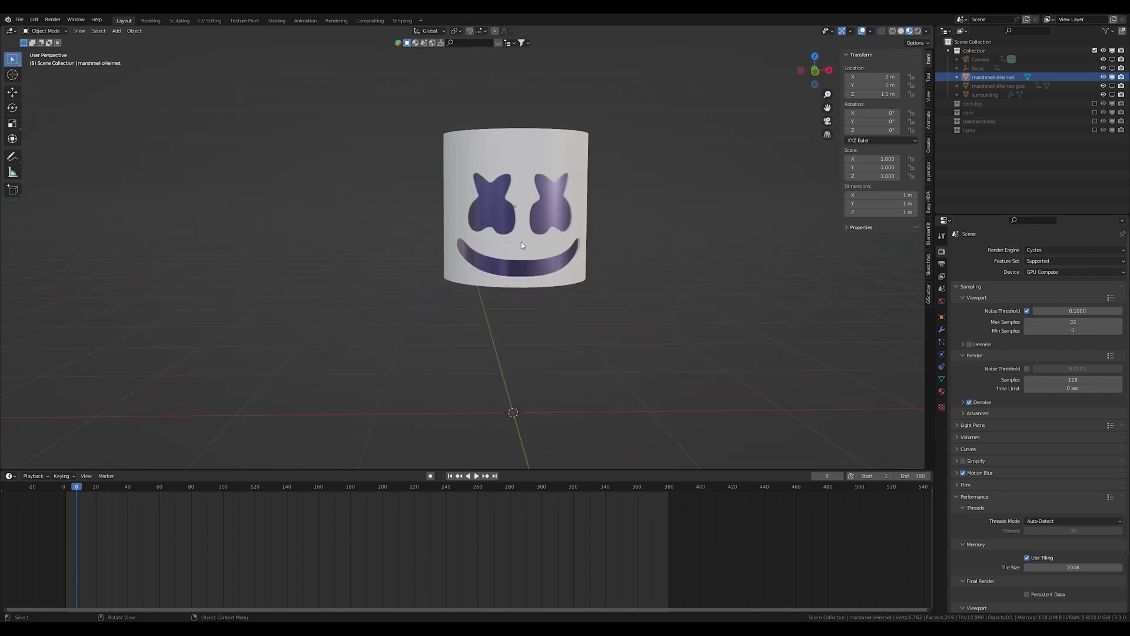
scroll(512, 234, down, 3)
Back in solid shading, unhide and select the enlarged 'marshmelloHelmet glas' shell
key(z)
click(511, 224)
mouse_move(511, 225)
middle_down()
mouse_move(495, 218)
mouse_move(573, 200)
middle_up()
click(1113, 86)
click(999, 86)
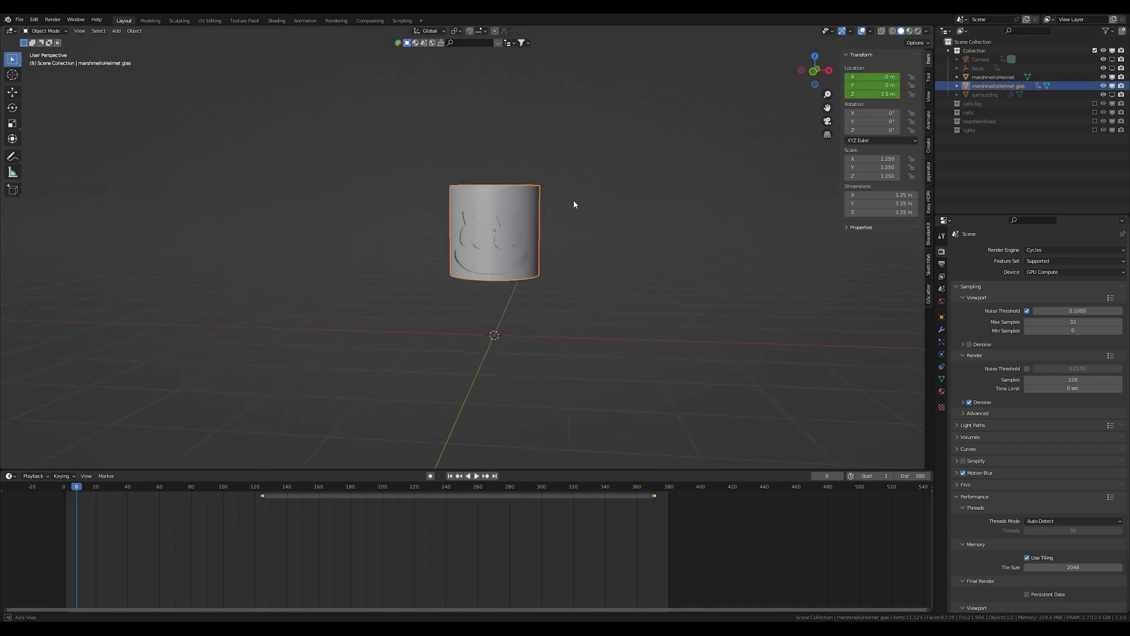
scroll(557, 203, up, 2)
click(1006, 79)
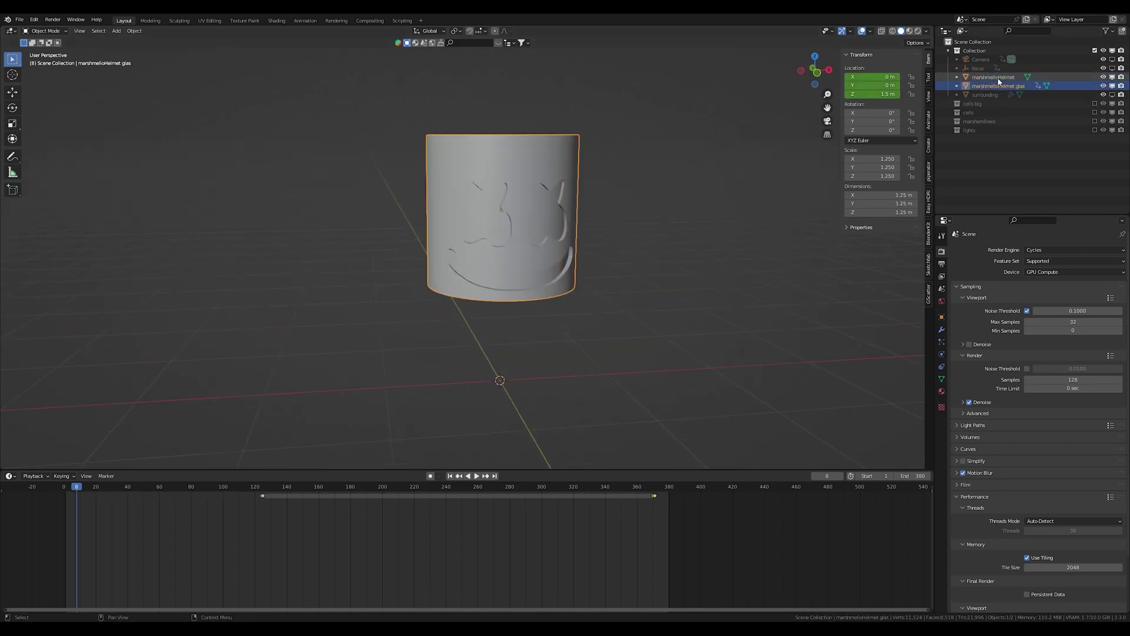
click(998, 78)
Check the shell's 'glas' Principled BSDF material, preview it briefly, then return to solid view
click(942, 391)
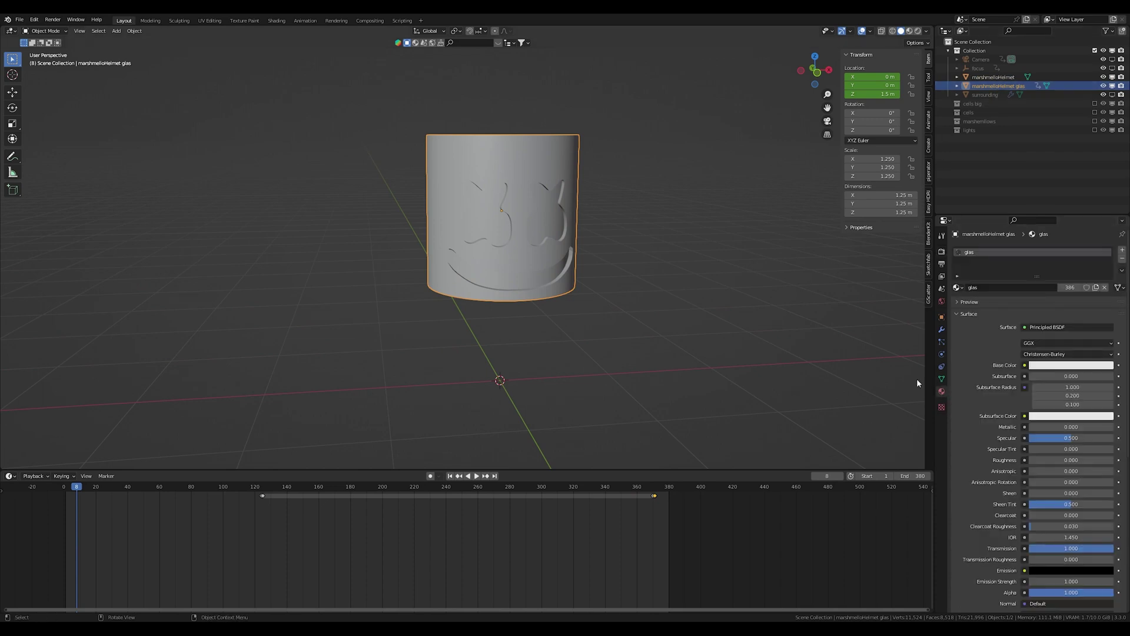
click(909, 30)
middle_drag(655, 169, 587, 177)
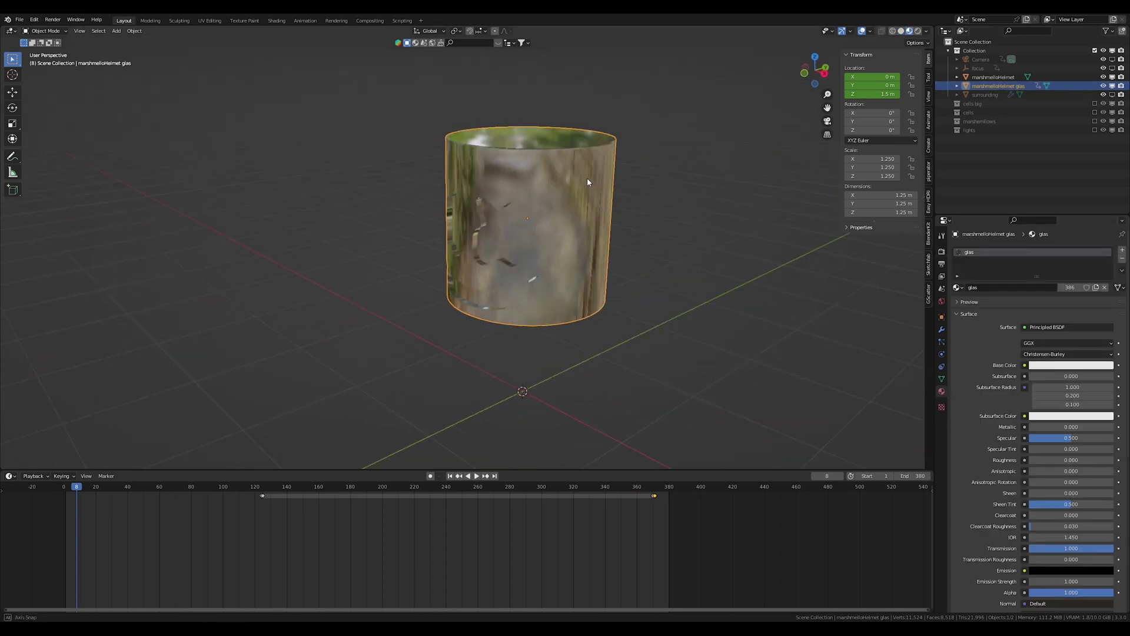
key(z)
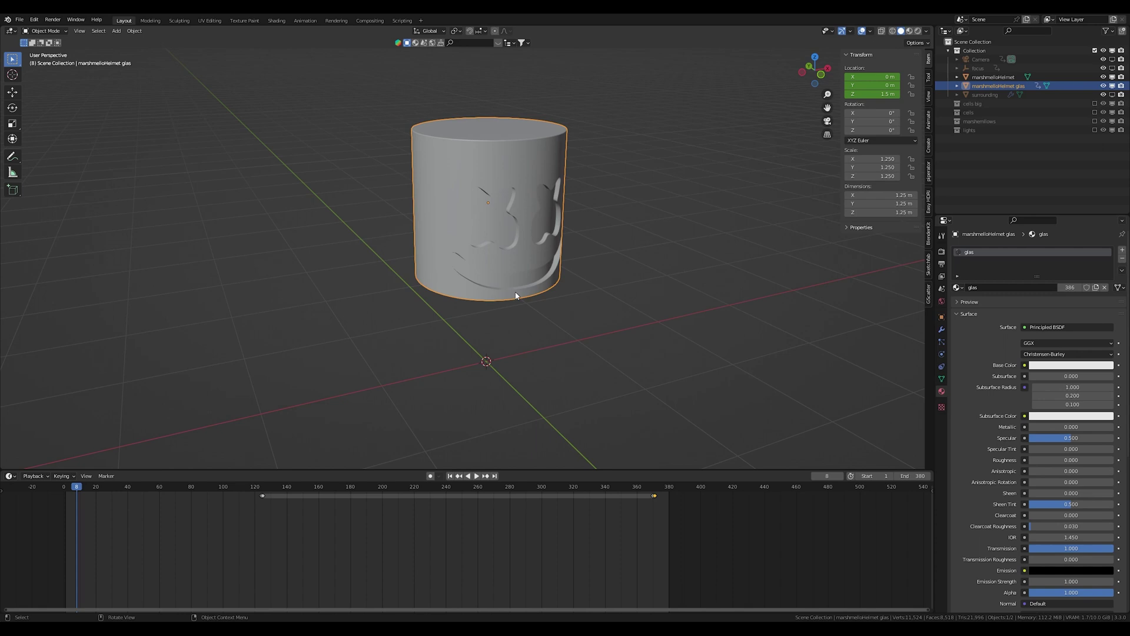
mouse_move(488, 302)
middle_down()
mouse_move(462, 283)
mouse_move(509, 292)
middle_up()
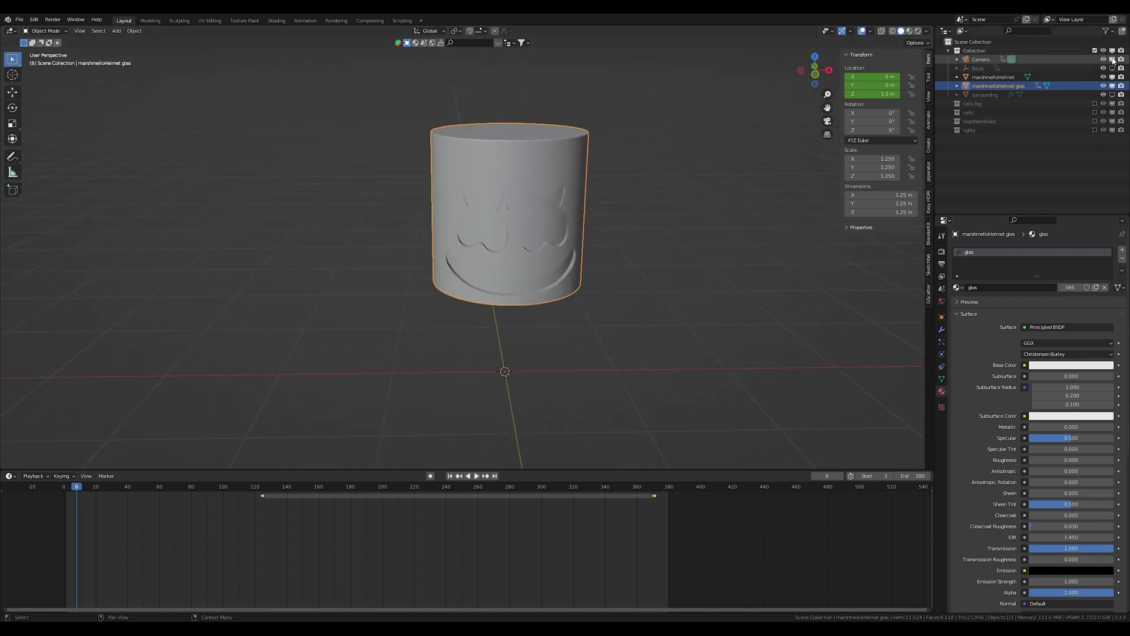
click(985, 68)
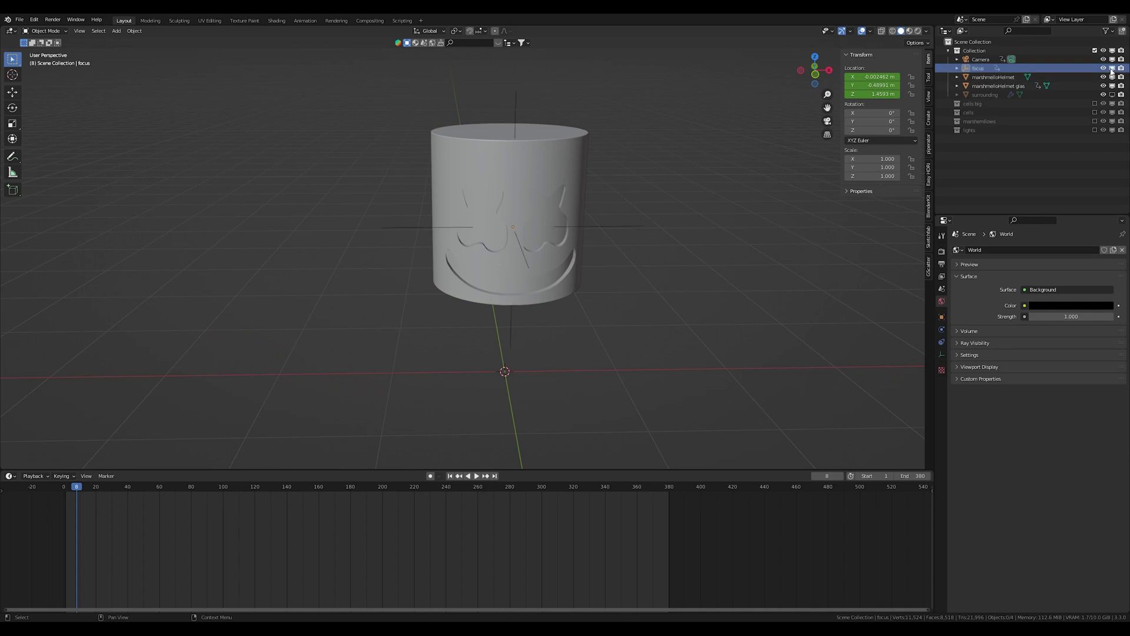
click(981, 60)
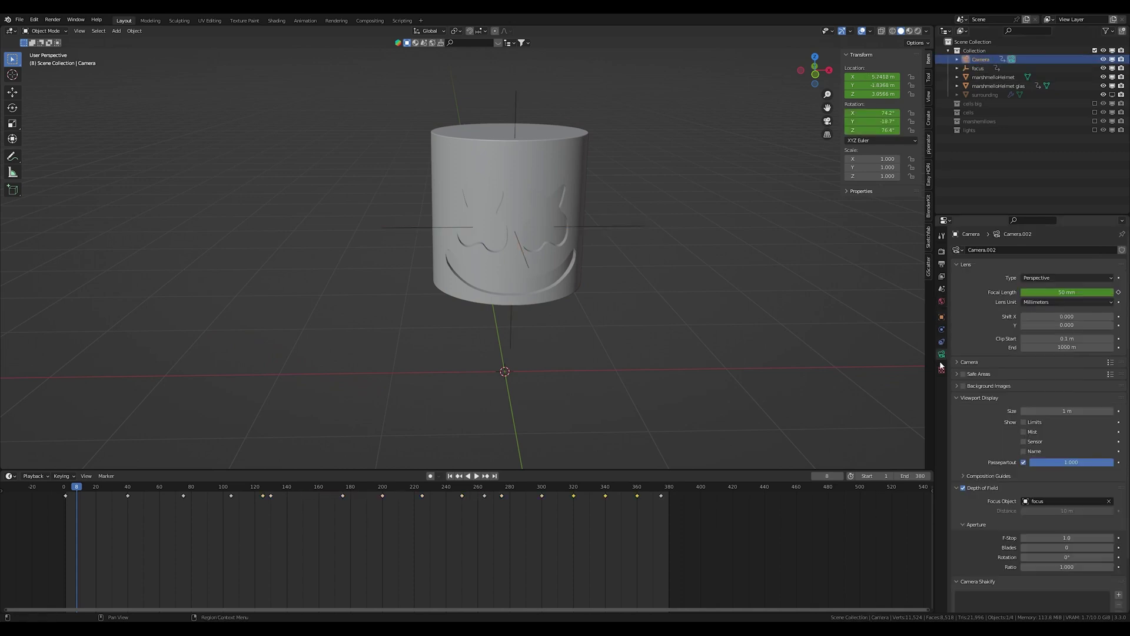
scroll(726, 256, down, 3)
scroll(677, 232, down, 3)
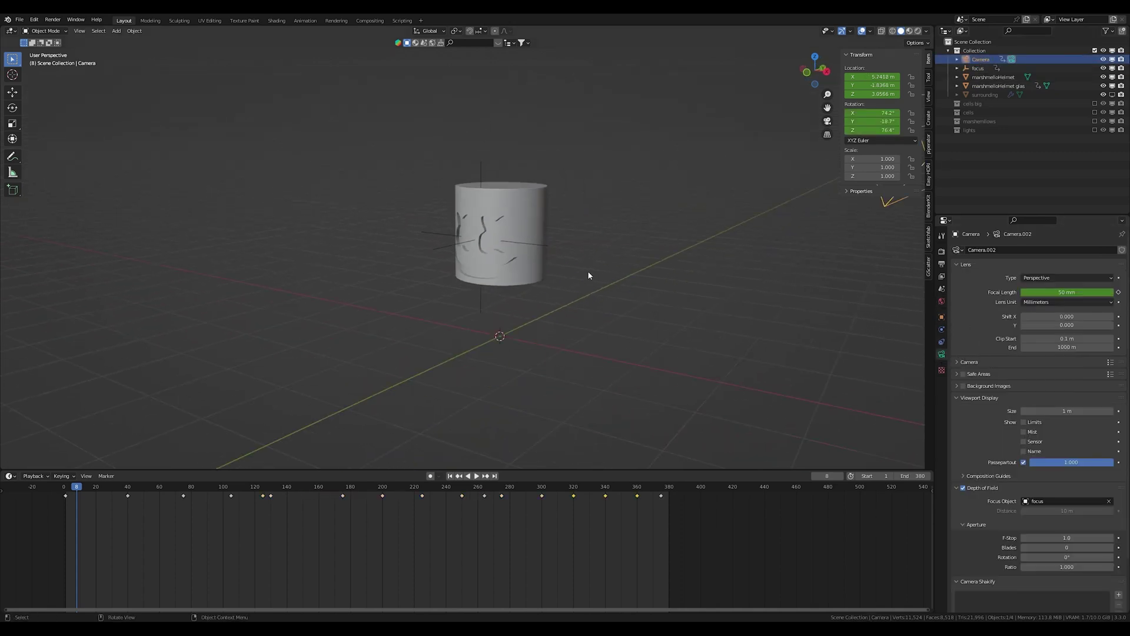
middle_drag(588, 275, 691, 258)
middle_drag(792, 209, 817, 160)
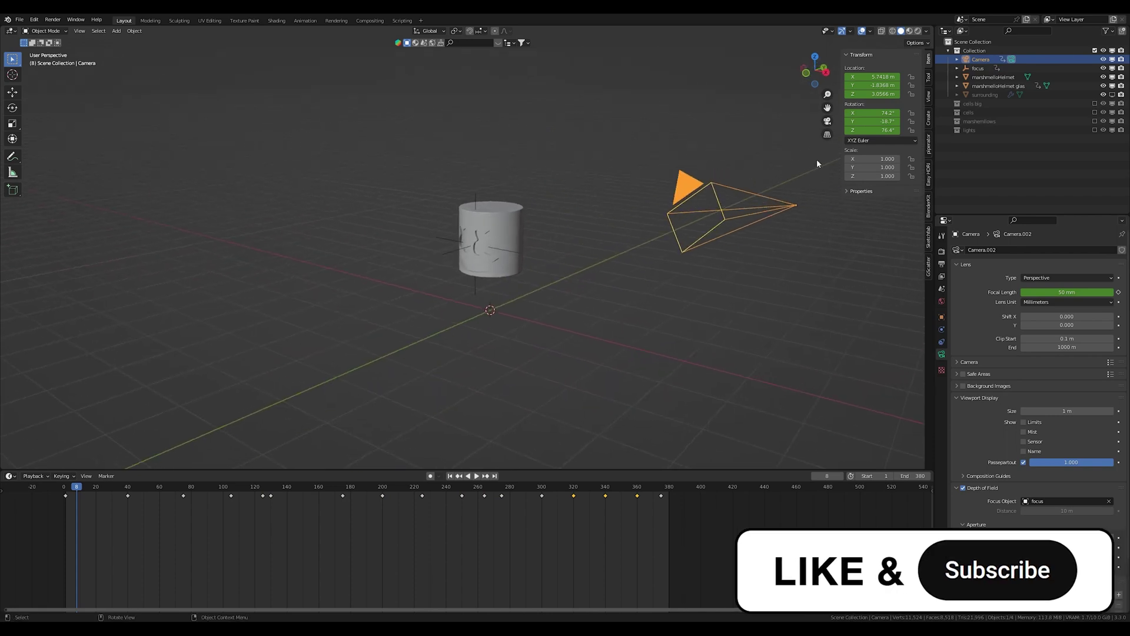
key(KP_0)
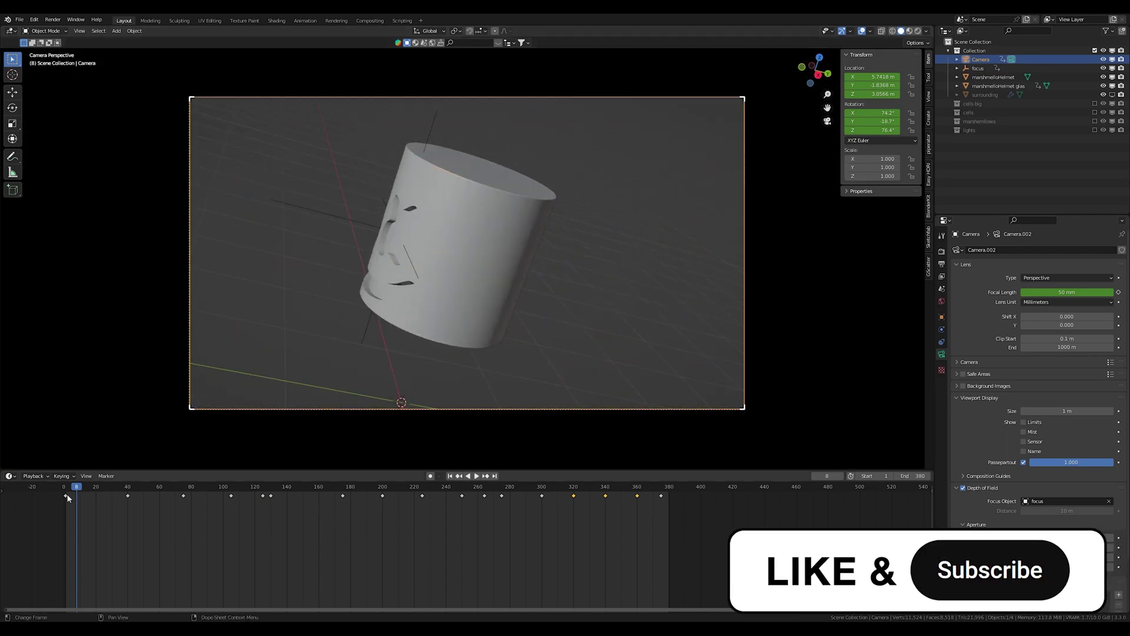
mouse_move(66, 494)
mouse_down()
mouse_move(658, 494)
mouse_move(65, 486)
mouse_up()
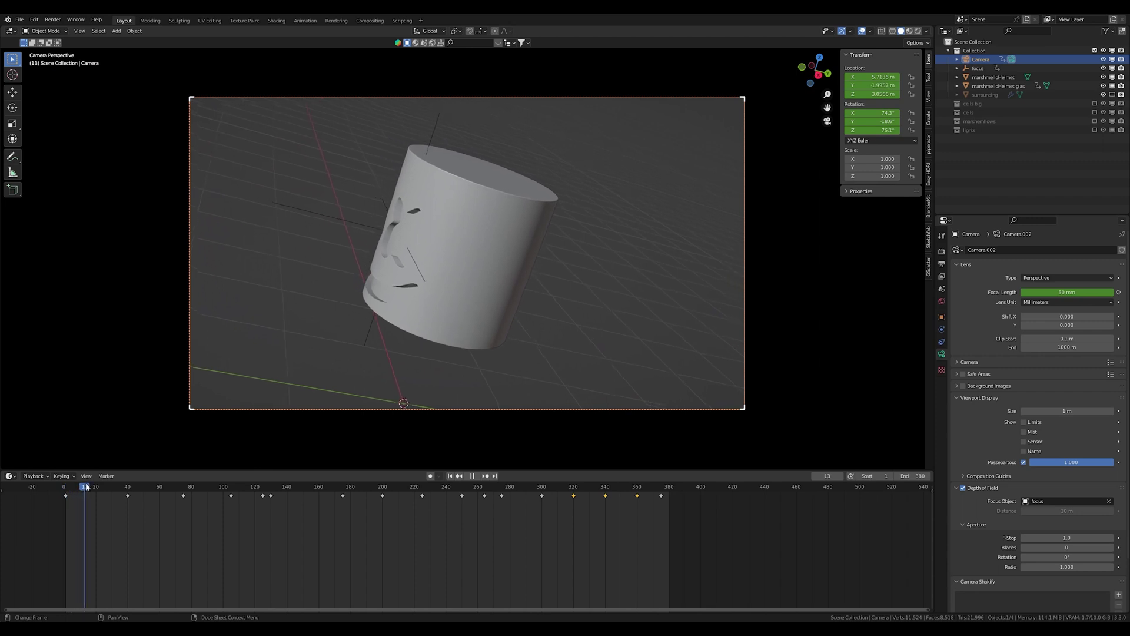
mouse_move(85, 488)
mouse_down()
mouse_move(106, 491)
mouse_move(75, 496)
mouse_move(571, 523)
mouse_move(343, 509)
mouse_move(537, 510)
mouse_move(389, 504)
mouse_up()
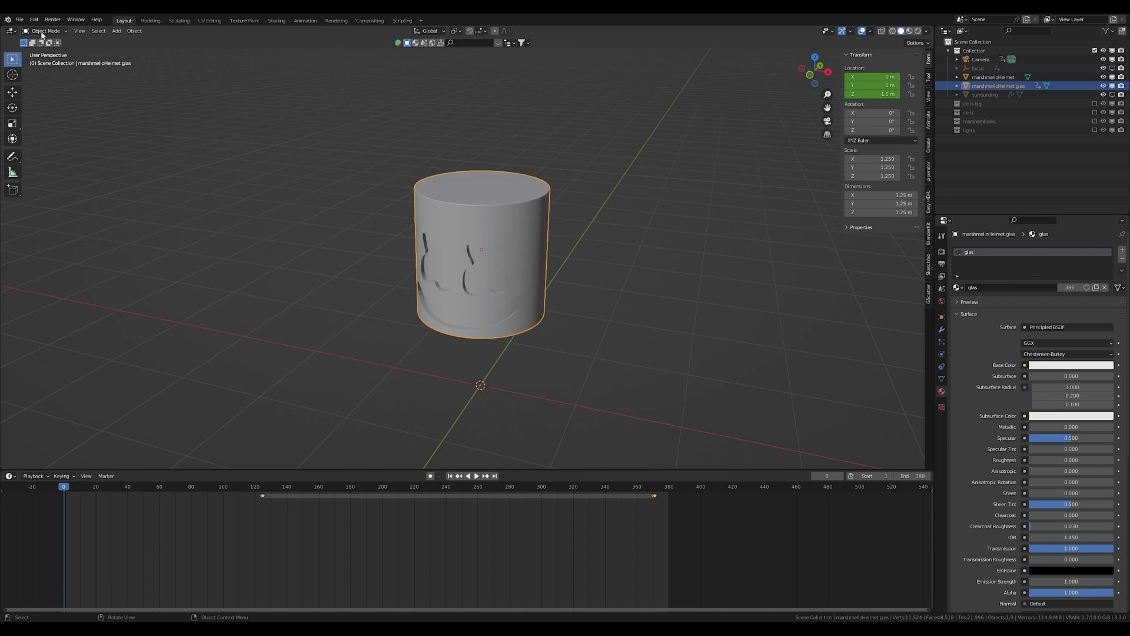
Bring up the Cell Fracture settings for the glass helmet via the operator search
key(F3)
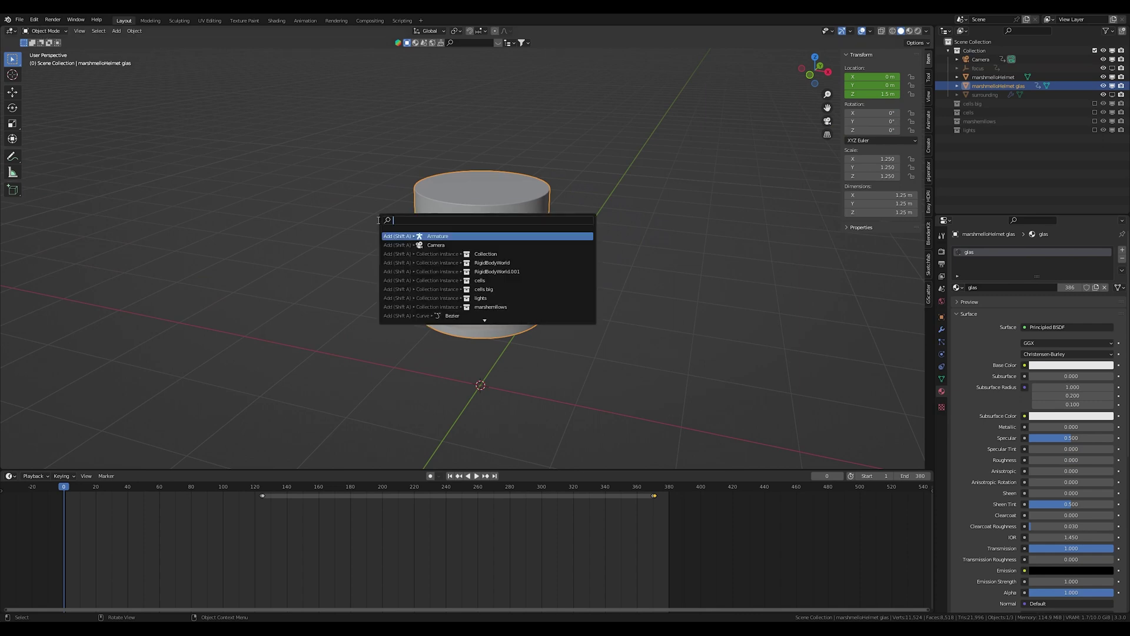
text(cellfra)
key(Return)
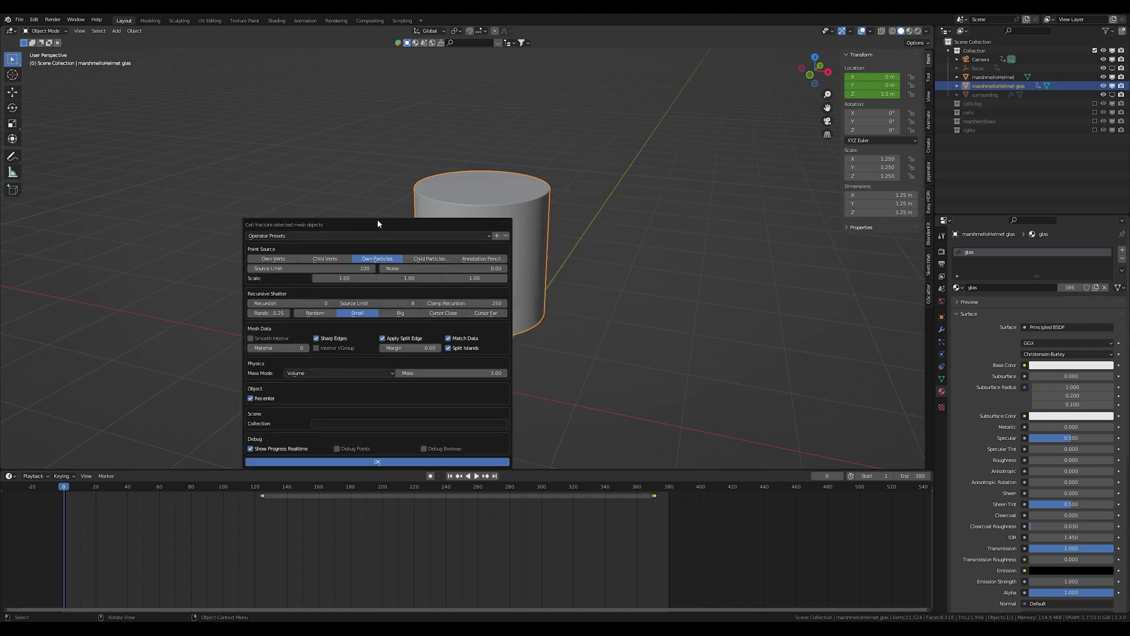
mouse_move(390, 225)
mouse_down()
mouse_move(641, 154)
mouse_move(705, 121)
mouse_up()
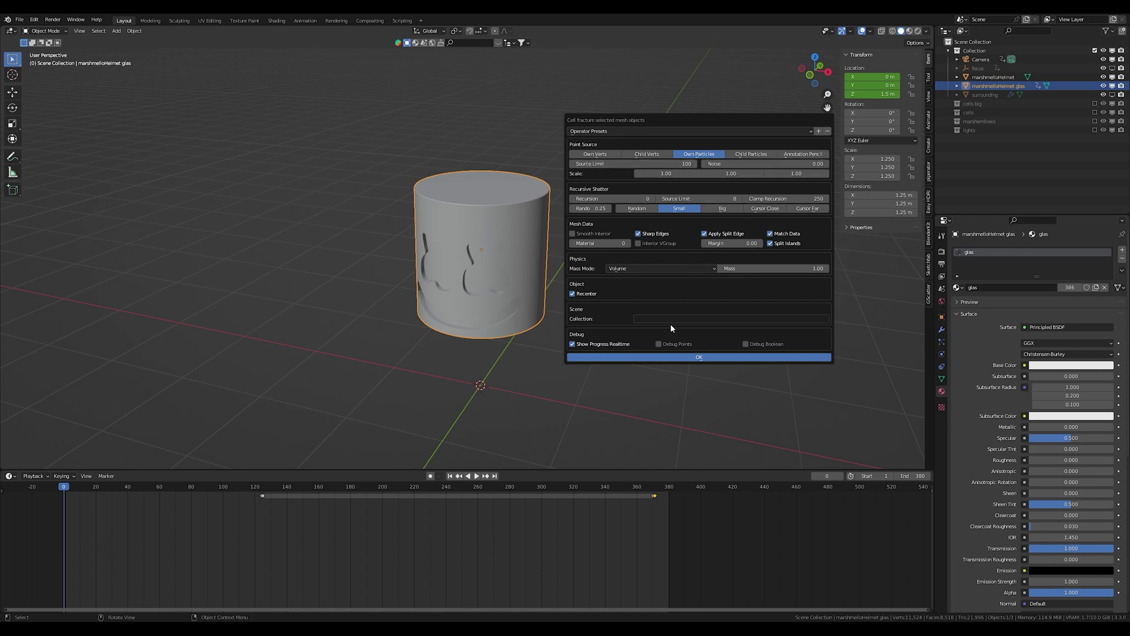
Run Cell Fracture and orbit to inspect the shattered glass cells
click(679, 360)
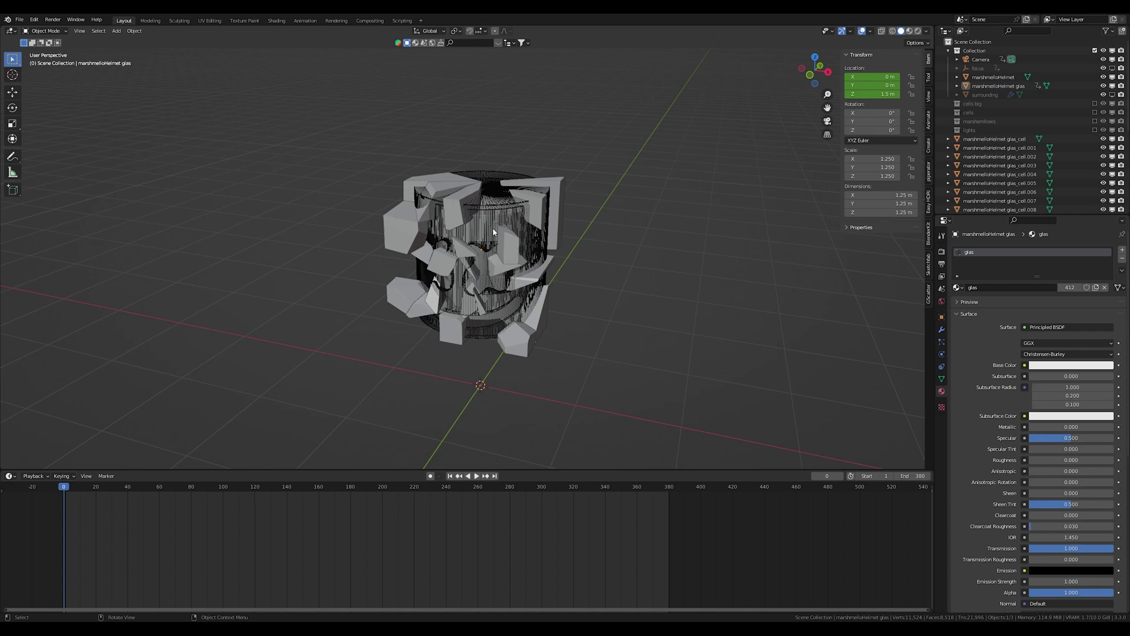
mouse_move(458, 270)
middle_down()
mouse_move(425, 249)
mouse_move(532, 254)
middle_up()
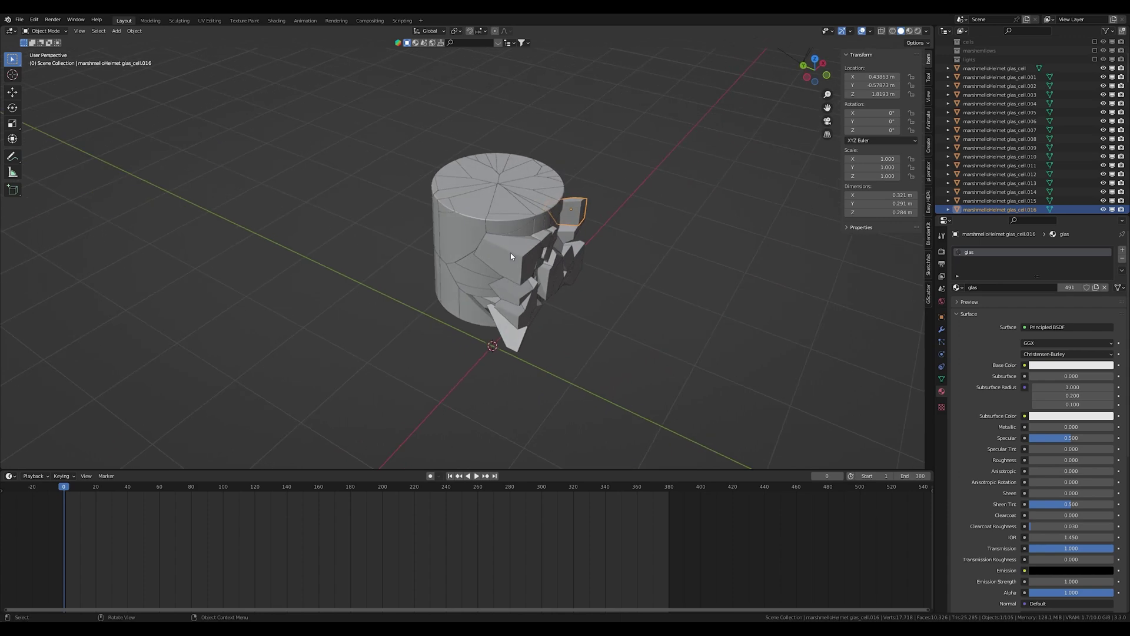
scroll(532, 254, up, 2)
mouse_move(532, 253)
middle_down()
mouse_move(486, 235)
mouse_move(518, 260)
mouse_move(478, 235)
mouse_move(508, 252)
mouse_move(488, 233)
mouse_move(484, 263)
middle_up()
Delete three stray shards protruding from the fractured shell
click(508, 252)
key(Delete)
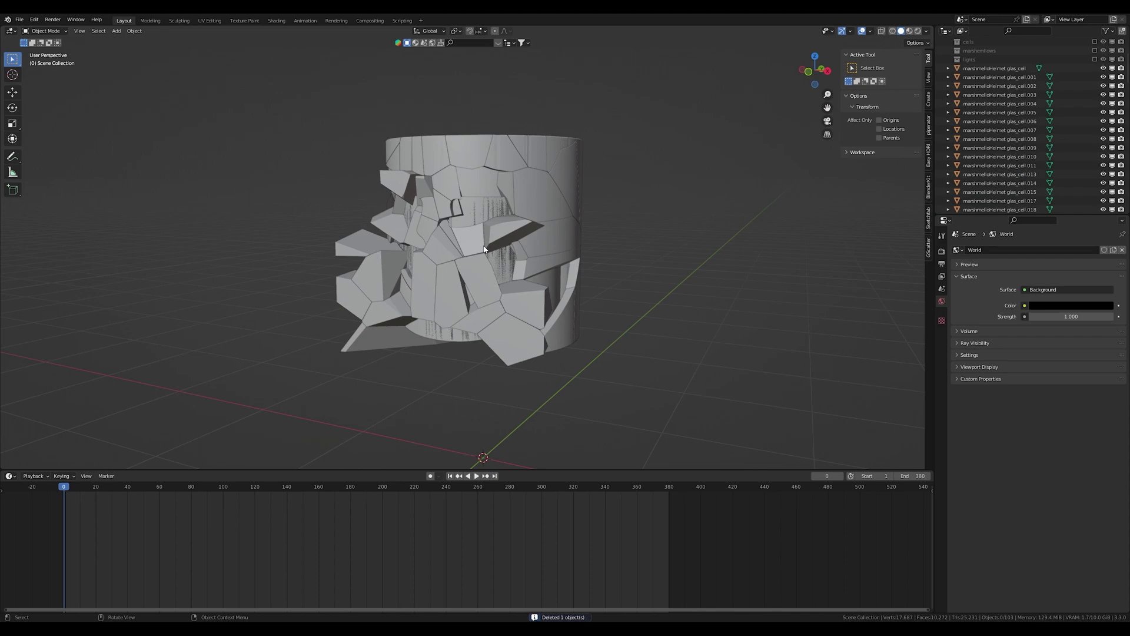
click(492, 245)
key(Delete)
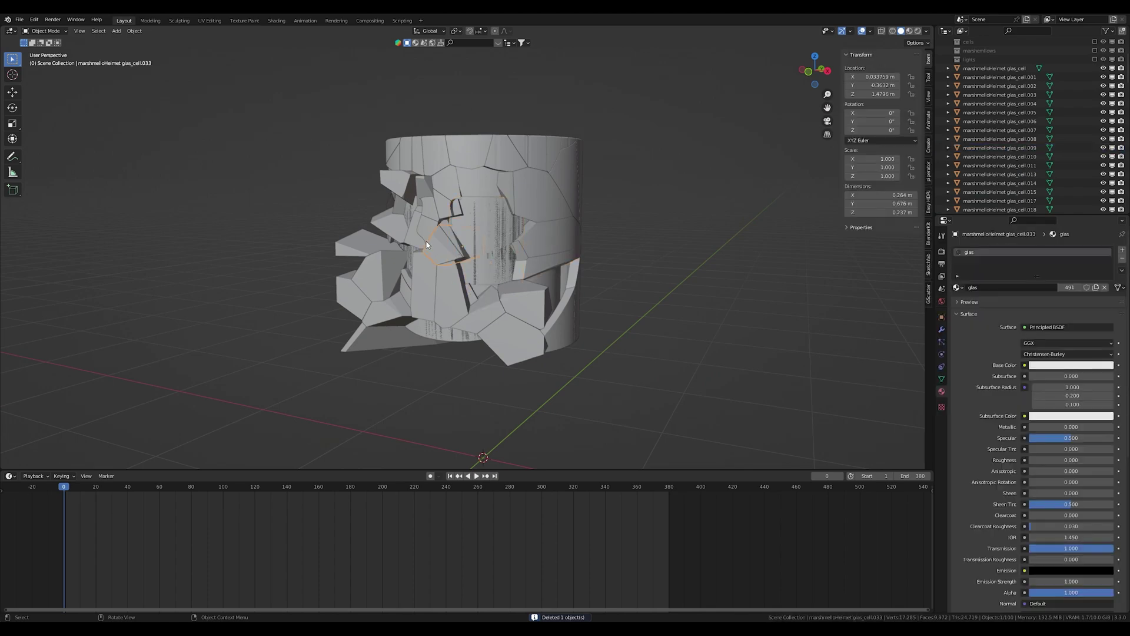
click(423, 208)
key(Delete)
middle_drag(423, 207, 450, 218)
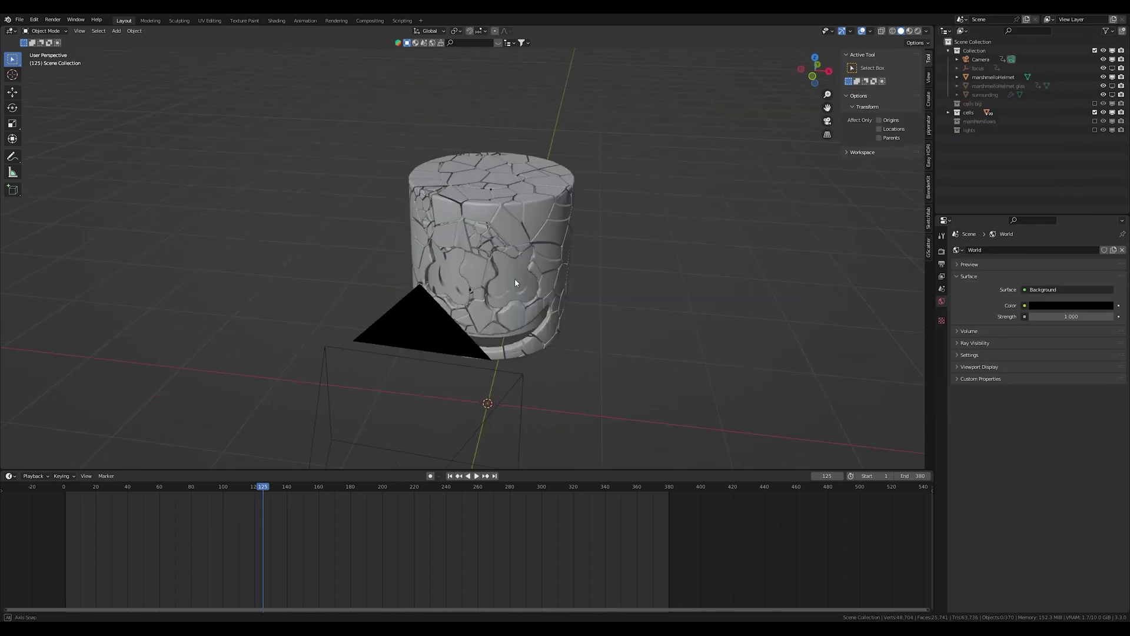
mouse_move(516, 278)
middle_down()
mouse_move(443, 315)
mouse_move(441, 253)
mouse_move(474, 230)
middle_up()
scroll(471, 289, up, 3)
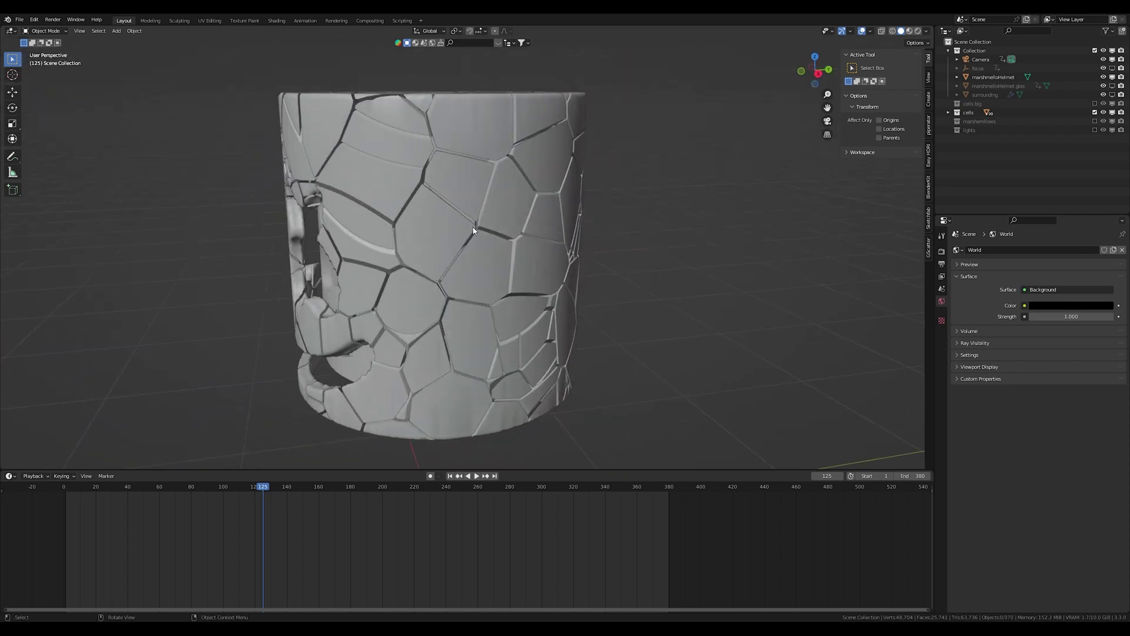
mouse_move(455, 161)
middle_down()
mouse_move(514, 159)
mouse_move(522, 186)
middle_up()
click(515, 159)
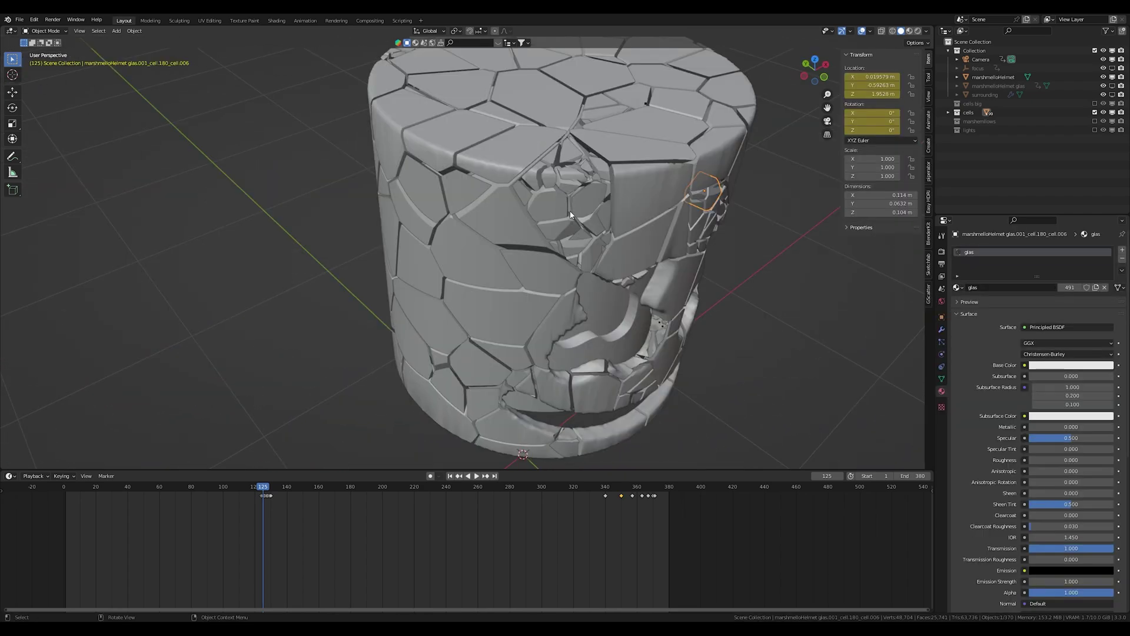
scroll(521, 187, up, 5)
scroll(457, 164, down, 5)
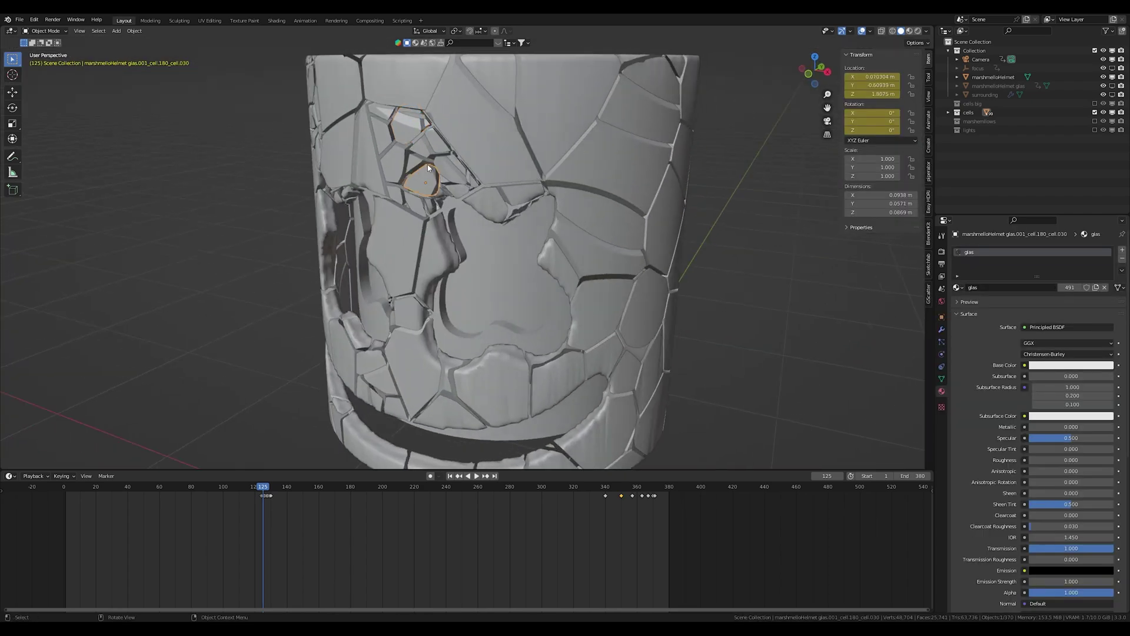
mouse_move(452, 189)
middle_down()
mouse_move(489, 186)
mouse_move(576, 240)
middle_up()
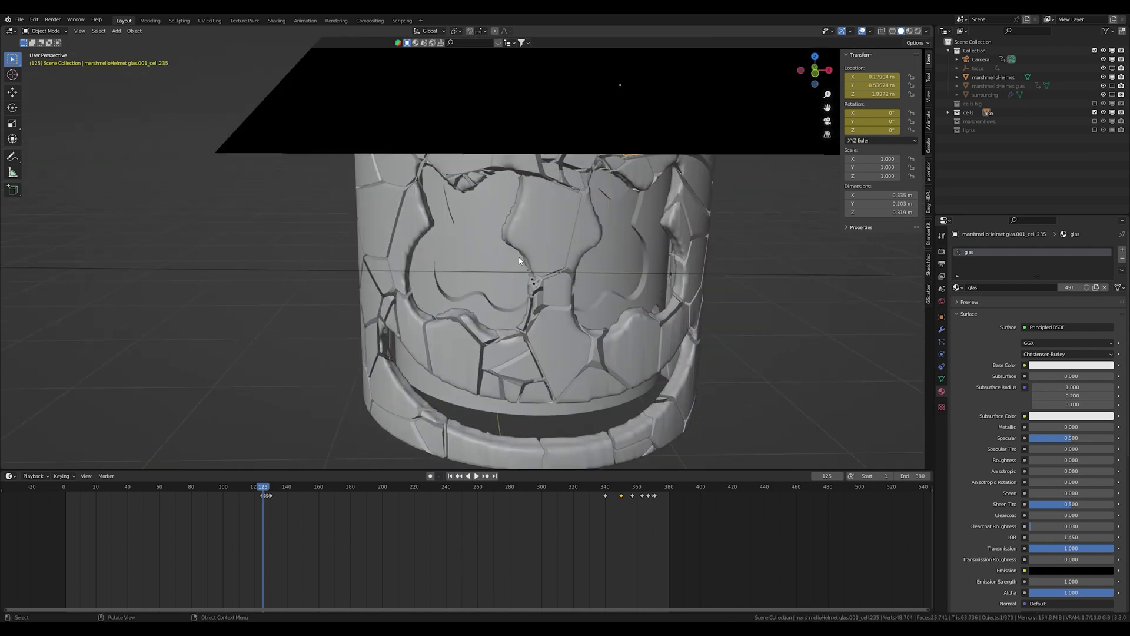
scroll(576, 241, down, 3)
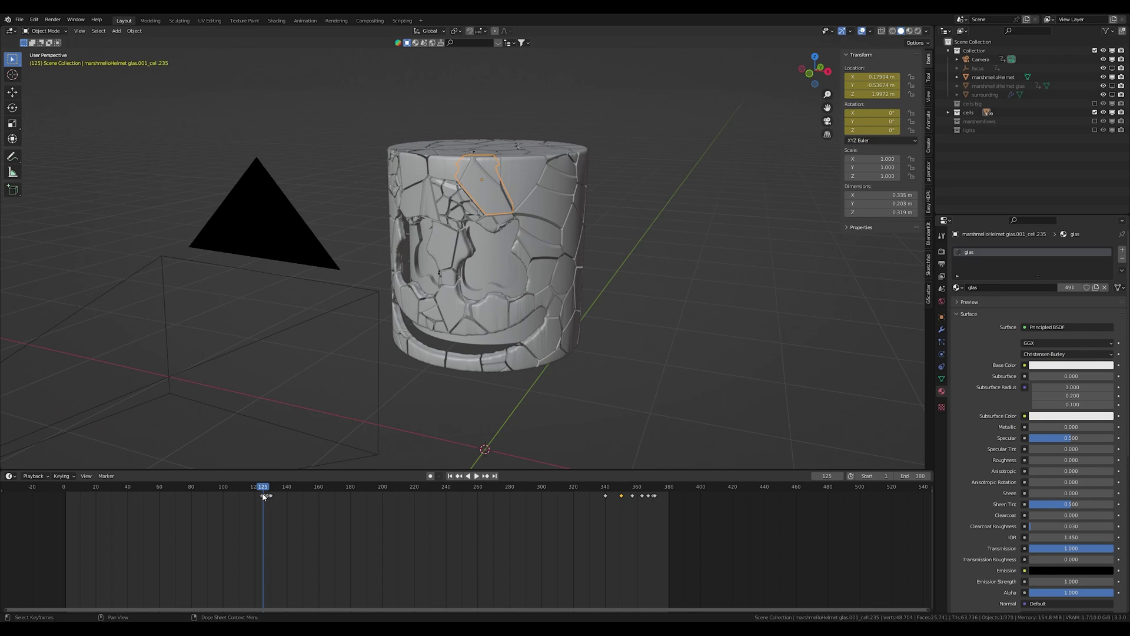
drag(263, 492, 364, 492)
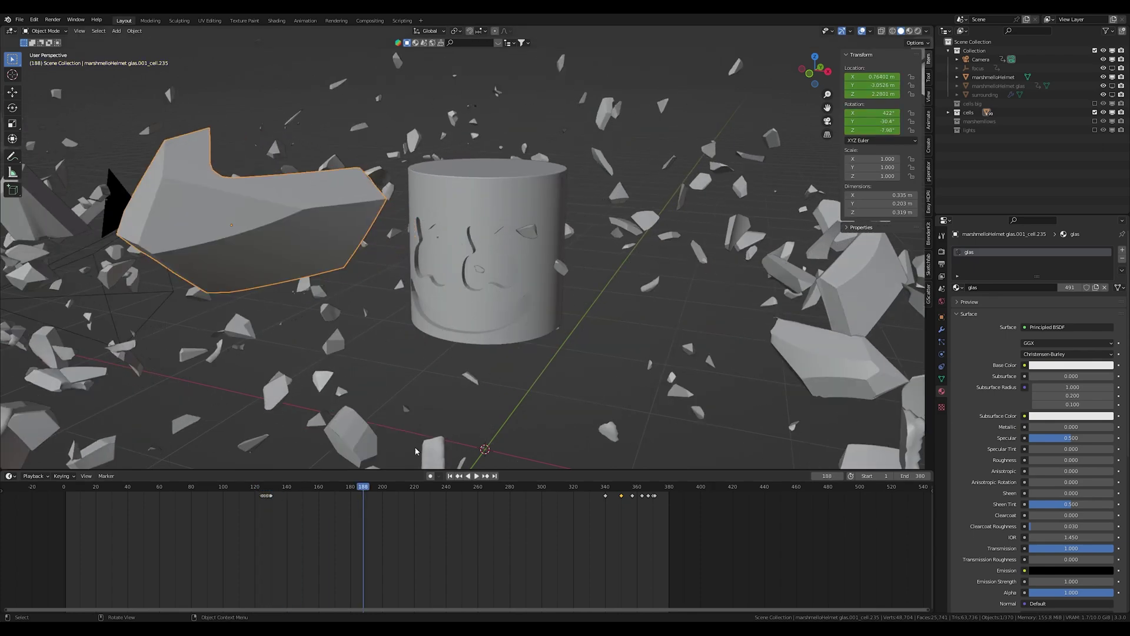
scroll(415, 451, down, 5)
drag(274, 498, 273, 495)
mouse_move(273, 487)
mouse_down()
mouse_move(456, 487)
mouse_move(264, 496)
mouse_up()
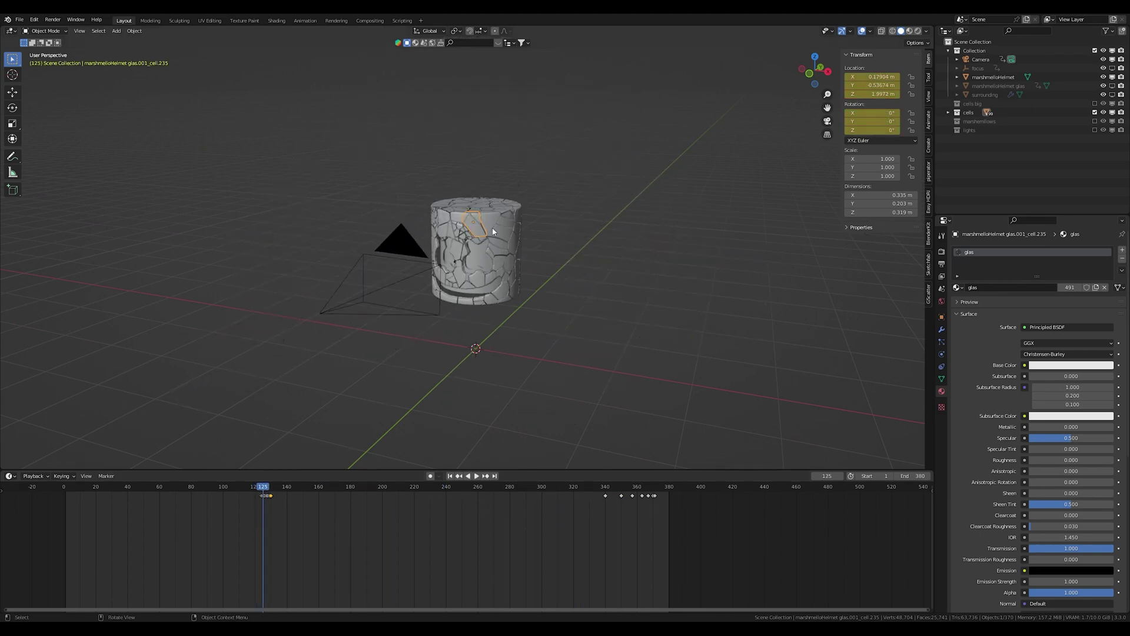
scroll(493, 231, up, 3)
mouse_move(493, 231)
middle_down()
mouse_move(530, 254)
mouse_move(775, 160)
middle_up()
scroll(530, 255, up, 1)
Select all cells plus the intact glass helmet and add it as an active rigid body
right_click(968, 113)
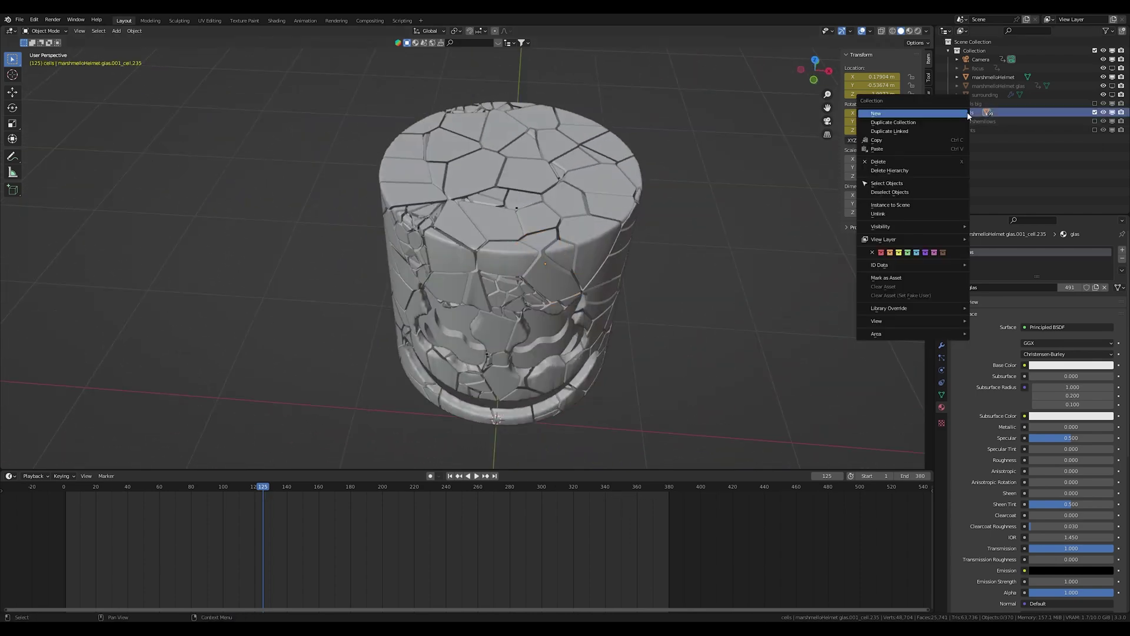
click(909, 183)
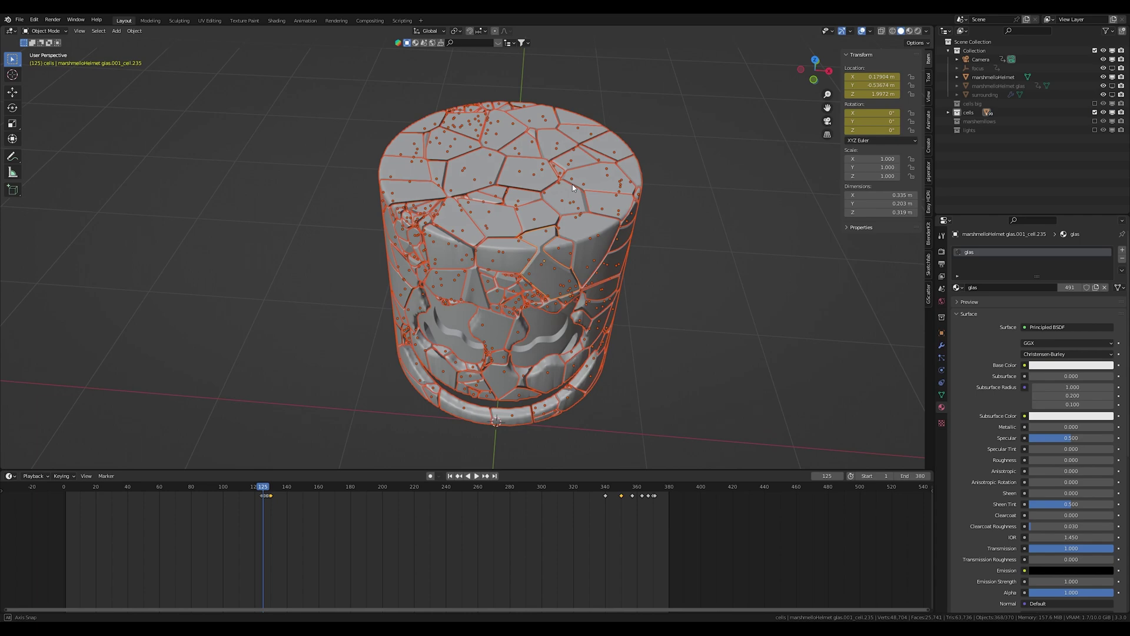
mouse_move(565, 177)
middle_down()
mouse_move(519, 154)
mouse_move(567, 199)
mouse_move(464, 139)
middle_up()
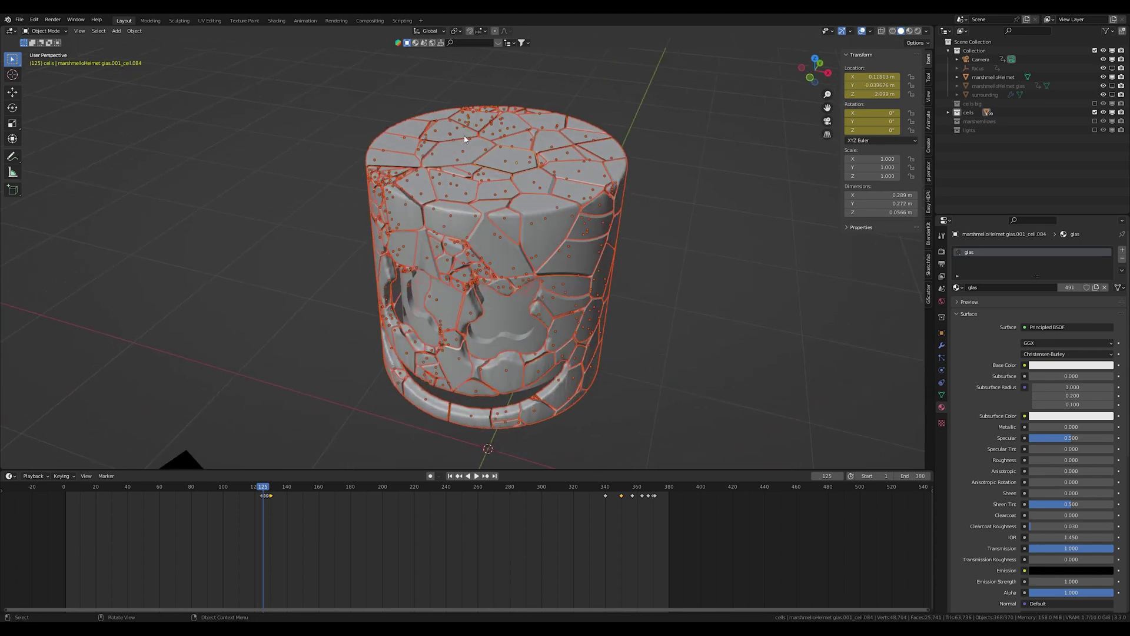
click(134, 32)
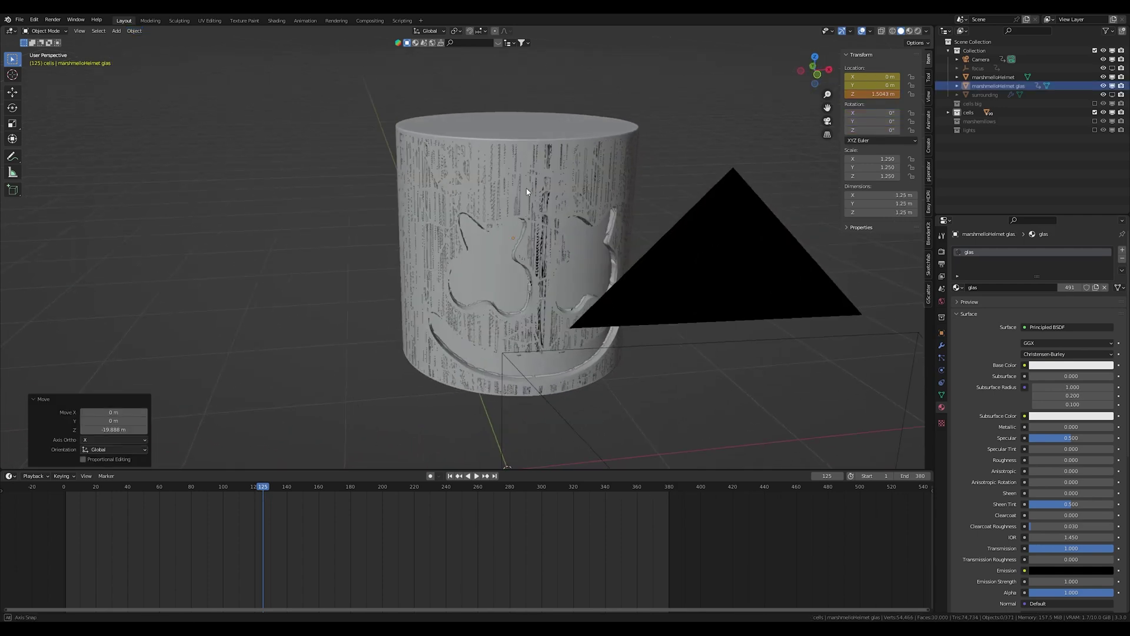
mouse_move(527, 191)
middle_down()
mouse_move(520, 160)
mouse_move(563, 162)
mouse_move(513, 184)
middle_up()
click(520, 160)
click(135, 32)
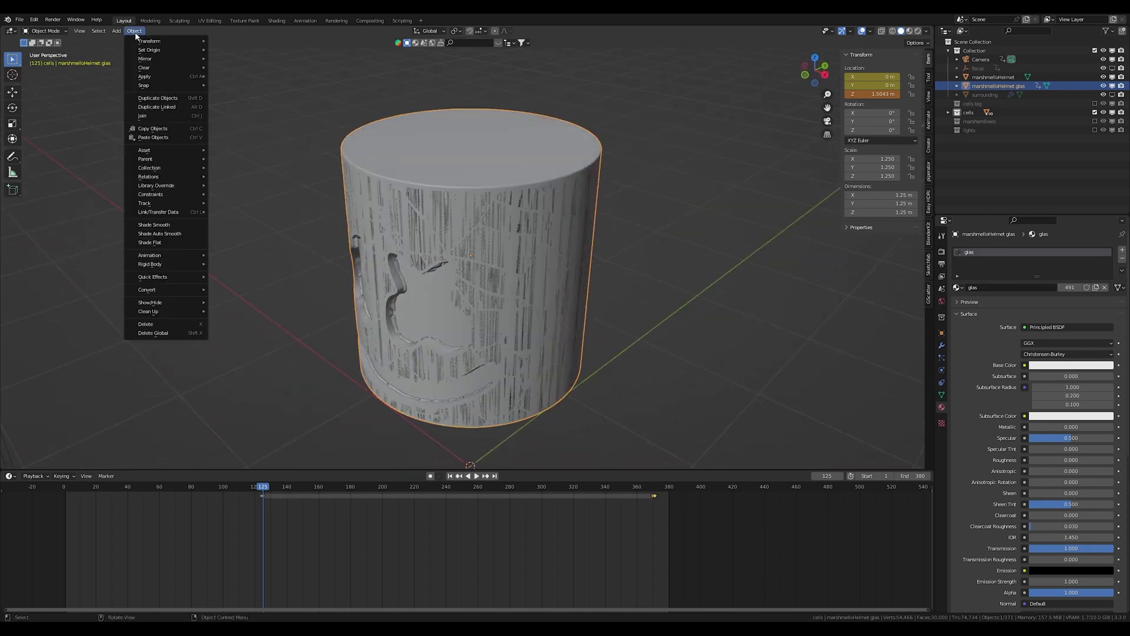
mouse_move(163, 264)
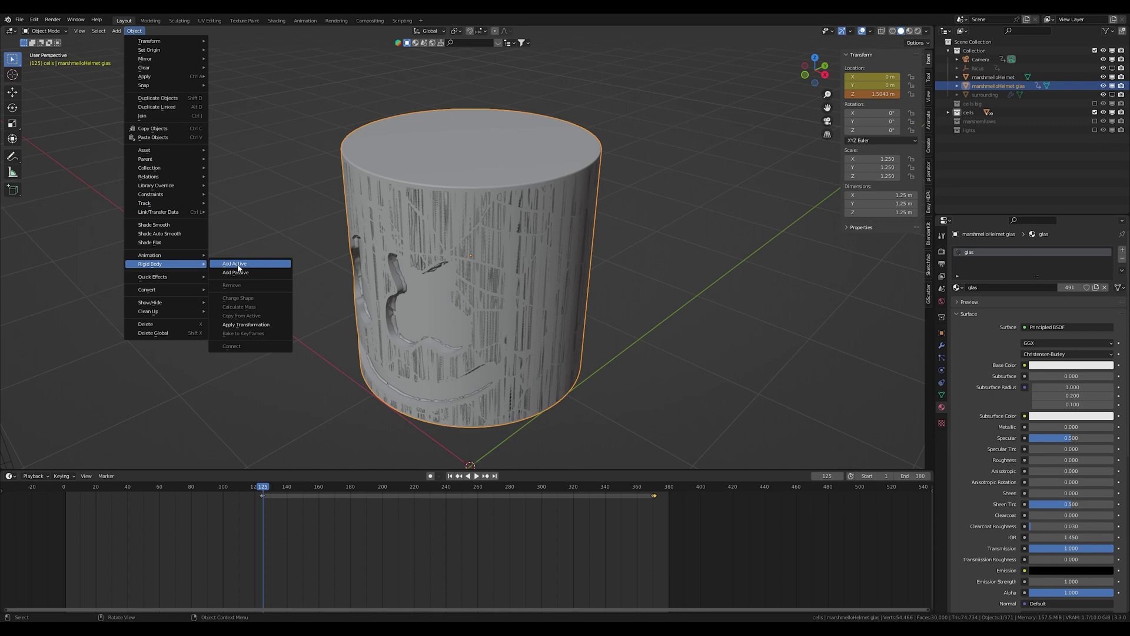
click(237, 264)
Play the simulation to watch the shards fly off, then scrub back before the shatter
mouse_move(477, 265)
middle_down()
mouse_move(491, 193)
mouse_move(474, 200)
middle_up()
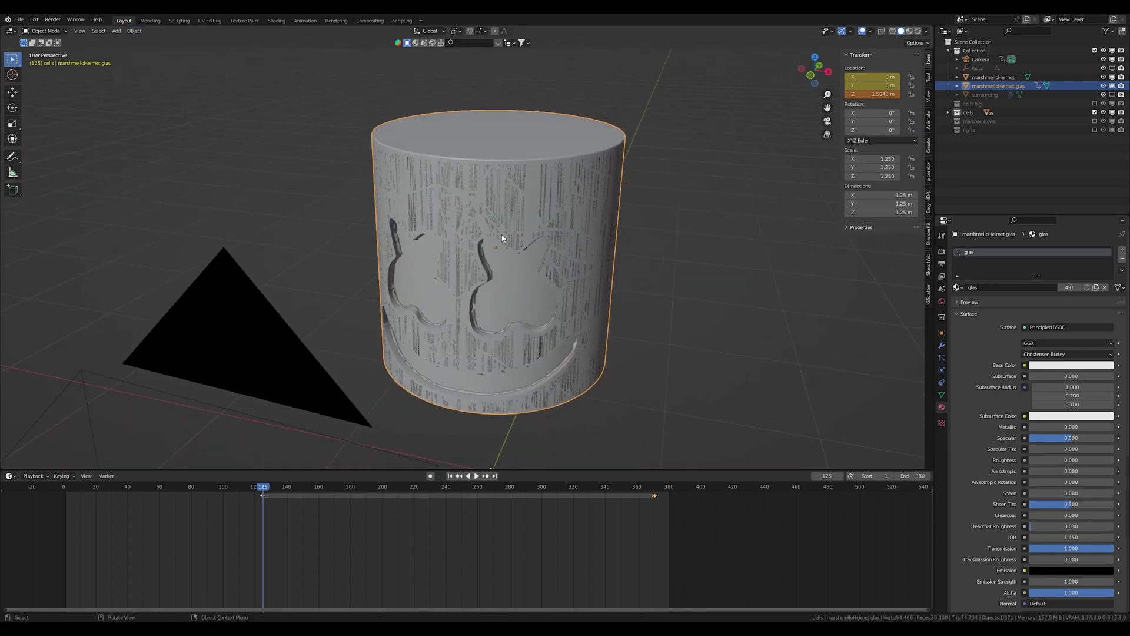
key(space)
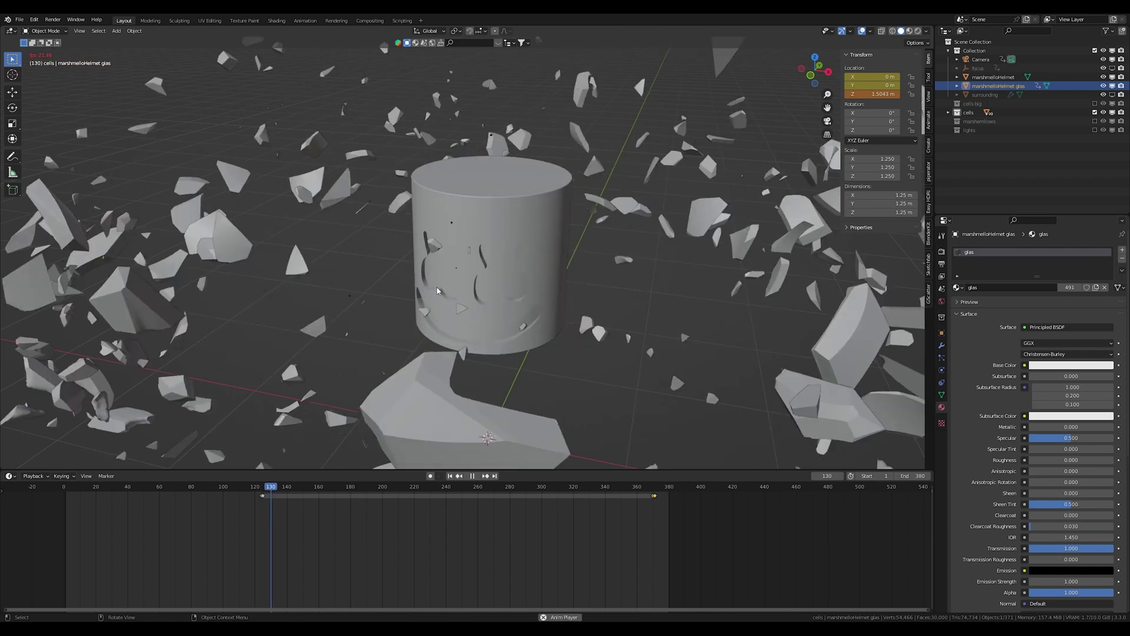
mouse_move(435, 292)
middle_down()
mouse_move(469, 281)
mouse_move(424, 265)
middle_up()
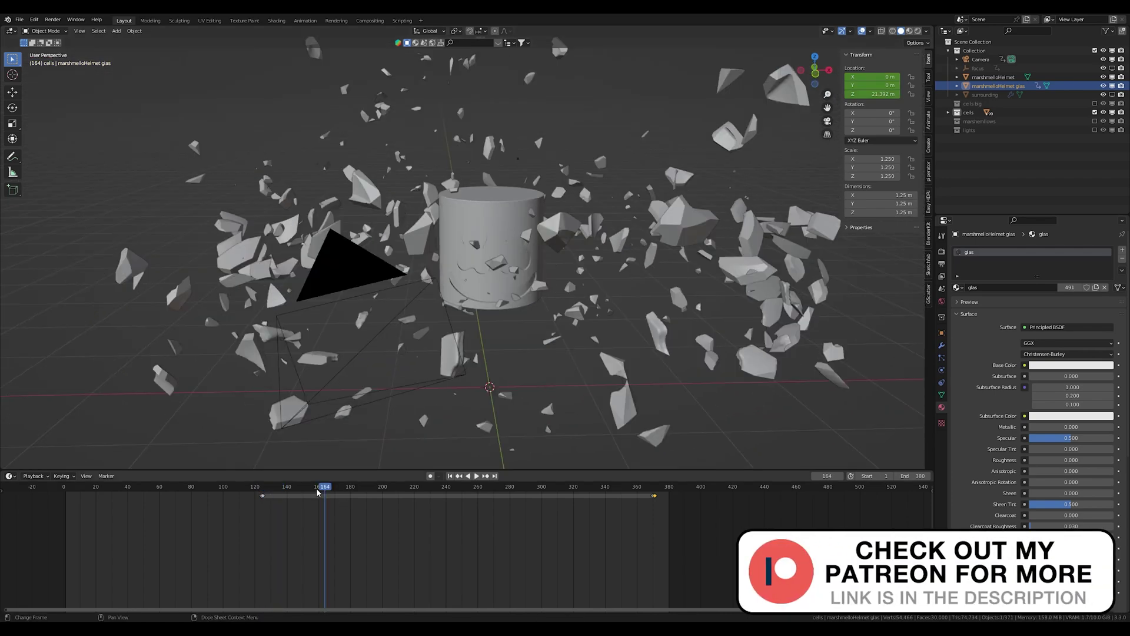
drag(265, 491, 261, 489)
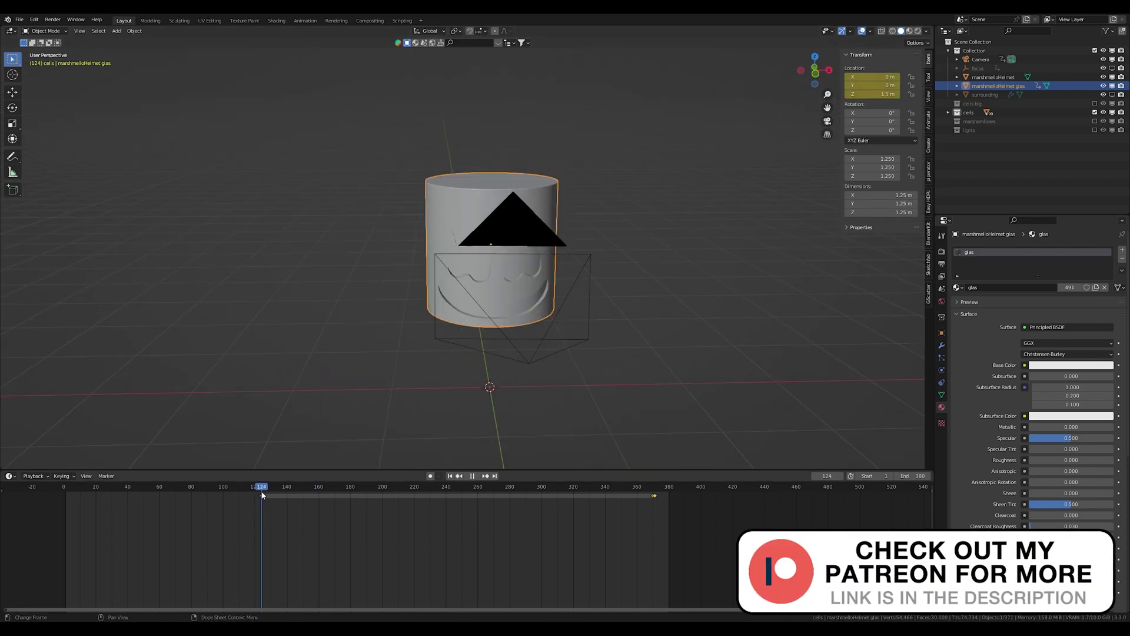
key(space)
mouse_move(424, 256)
middle_down()
mouse_move(481, 257)
mouse_move(428, 228)
middle_up()
scroll(481, 257, up, 3)
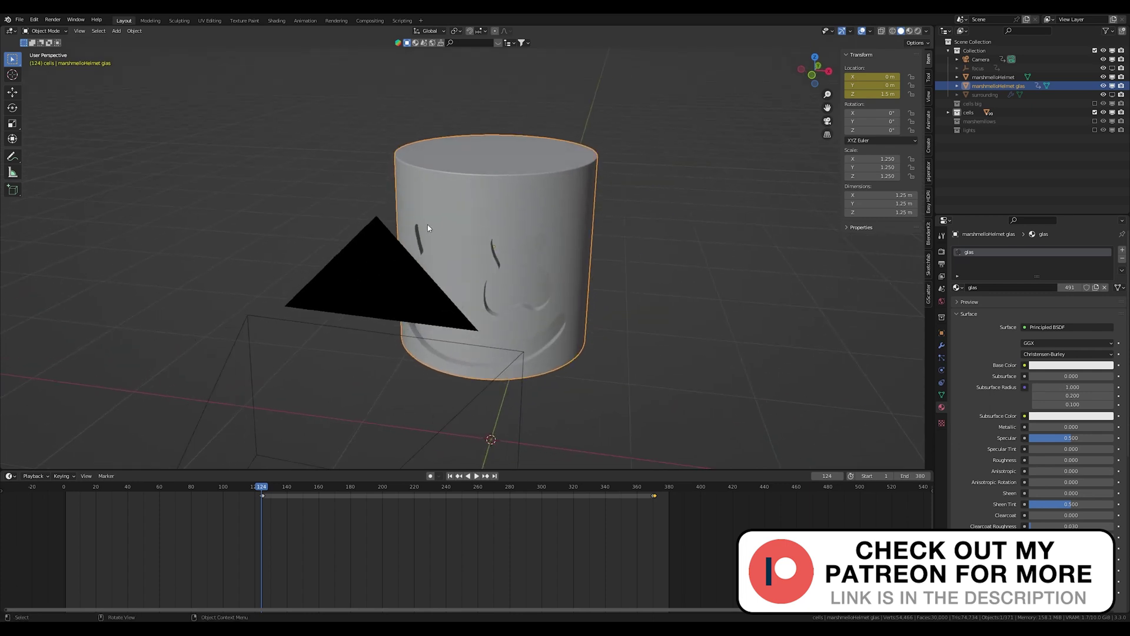
click(634, 248)
key(F3)
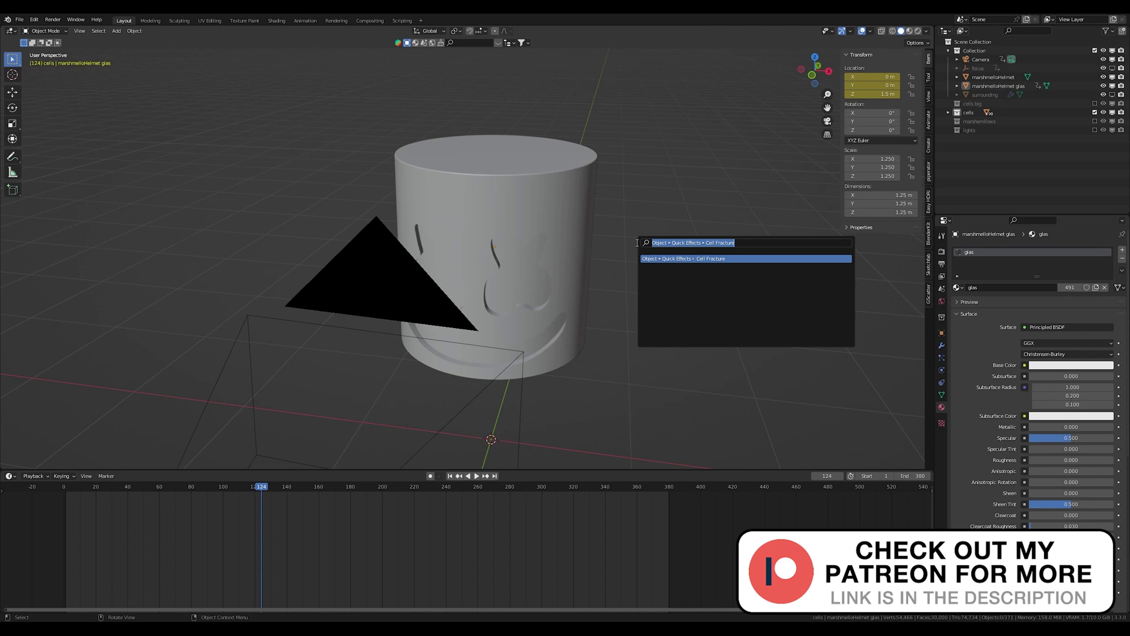
text(bake to key)
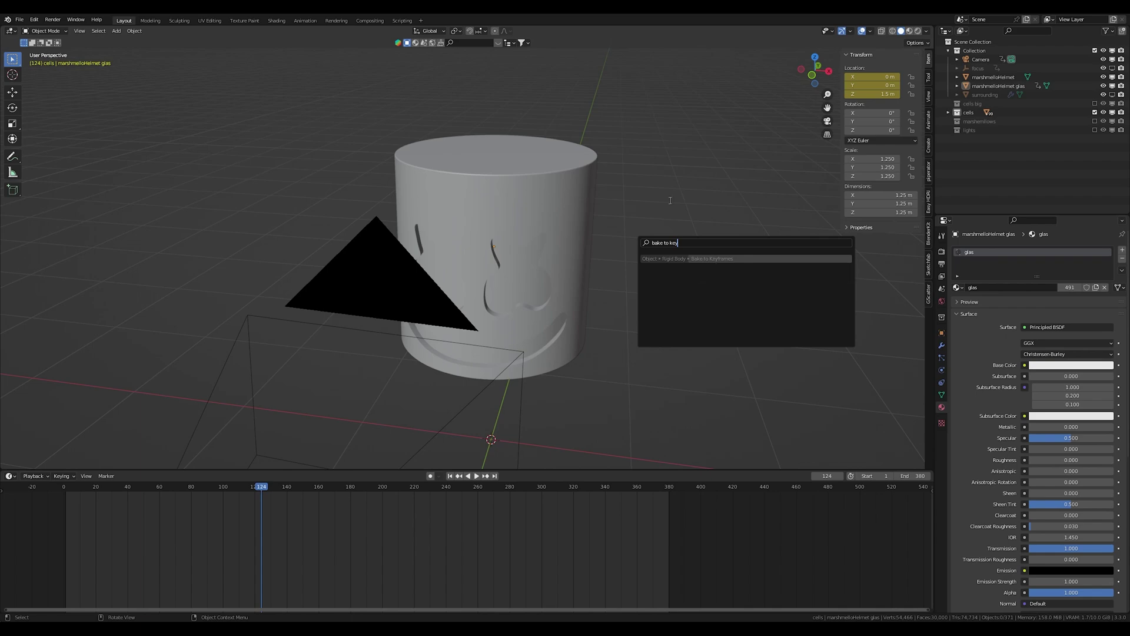
middle_drag(548, 195, 521, 228)
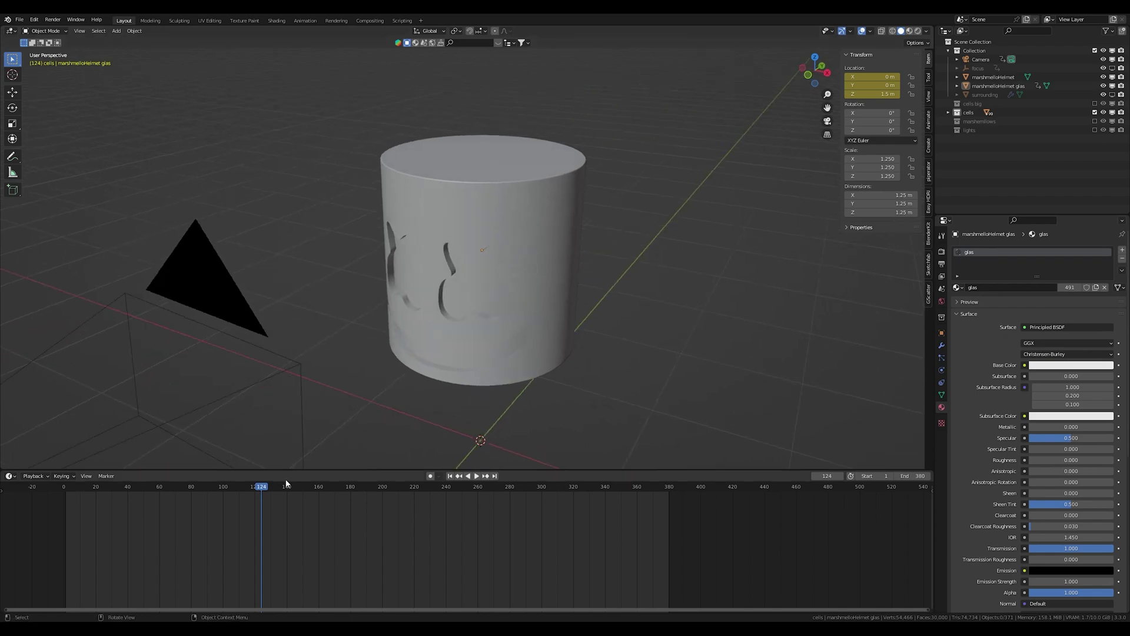
Scrub around frames 127–133 and play the shatter to inspect the scattered fragments
drag(286, 485, 276, 500)
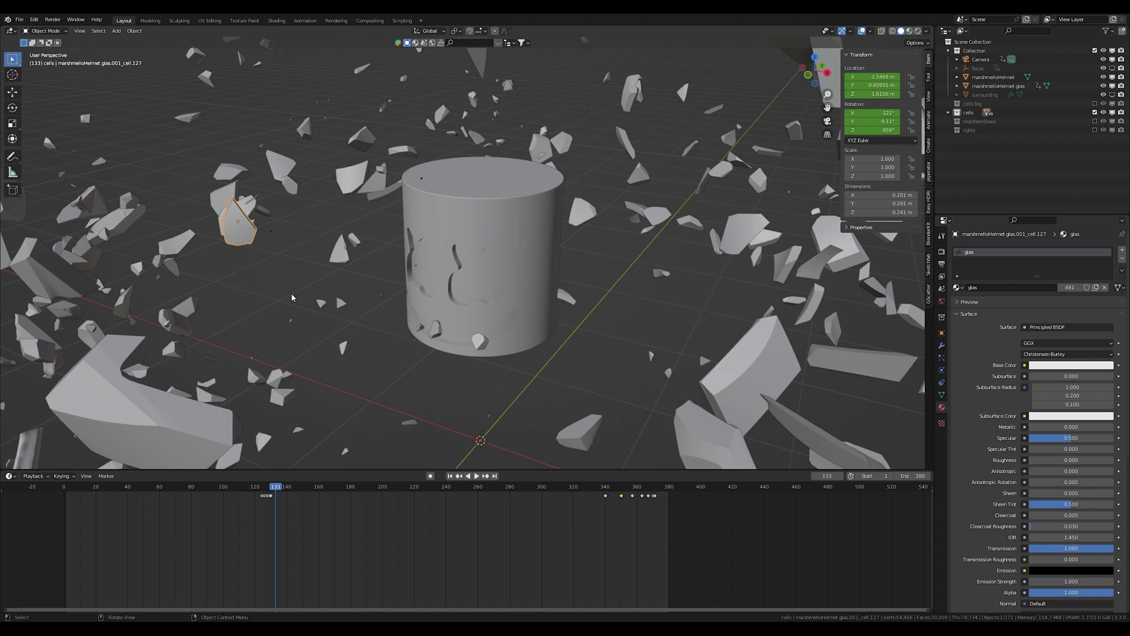
middle_drag(293, 298, 320, 301)
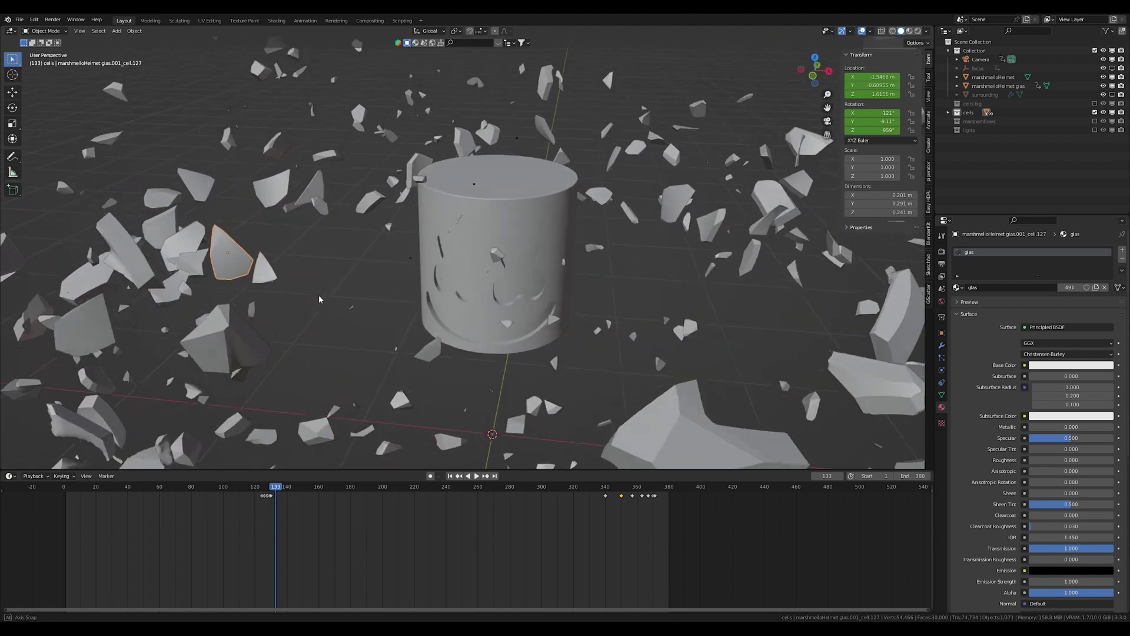
drag(275, 495, 267, 495)
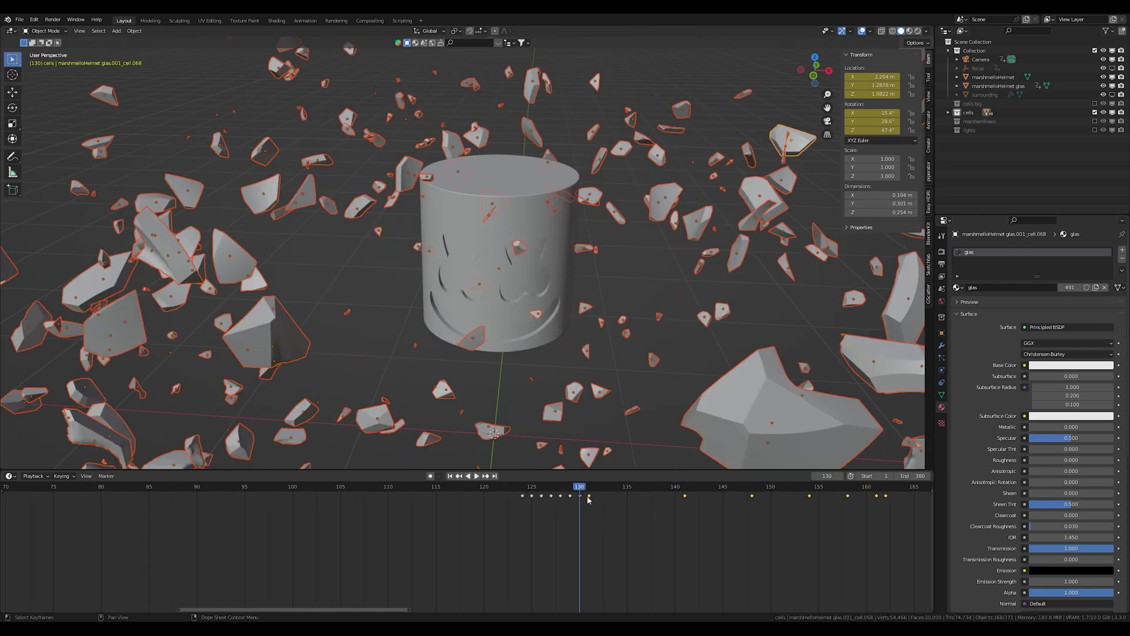
key(space)
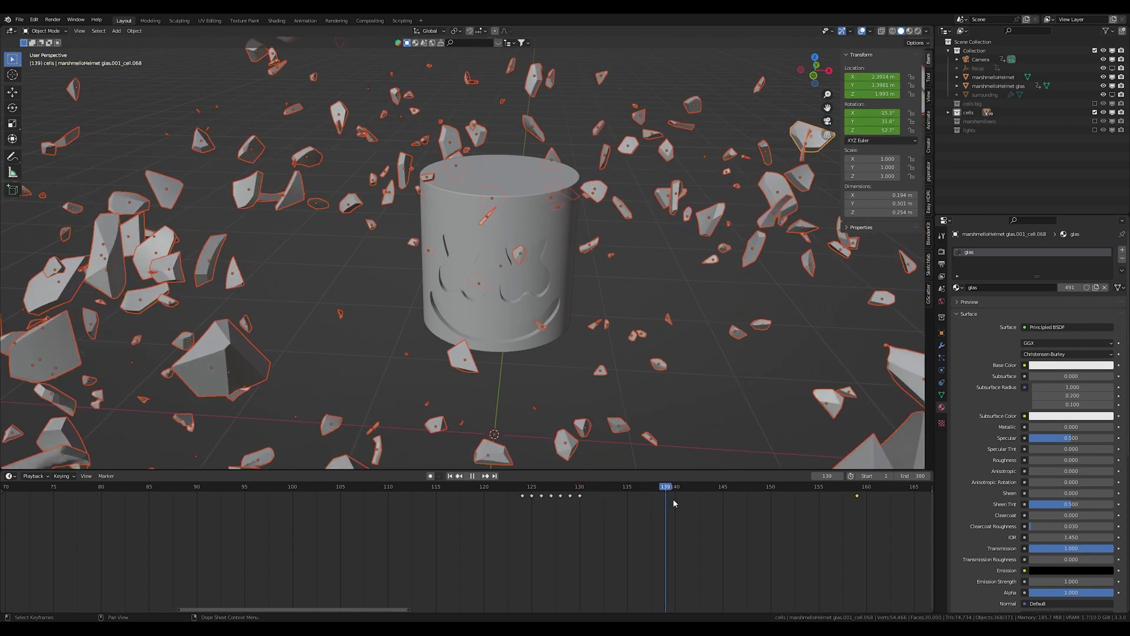
key(space)
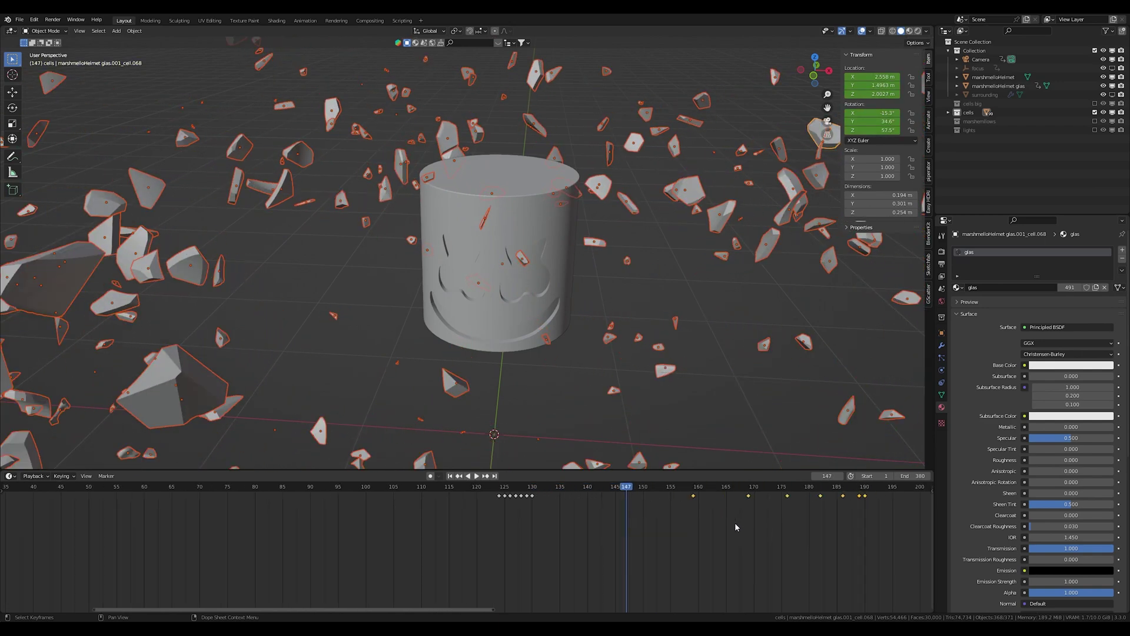
scroll(735, 527, down, 3)
Move the cells' later keyframes 71 frames later toward 340–380 and review the result
key(g)
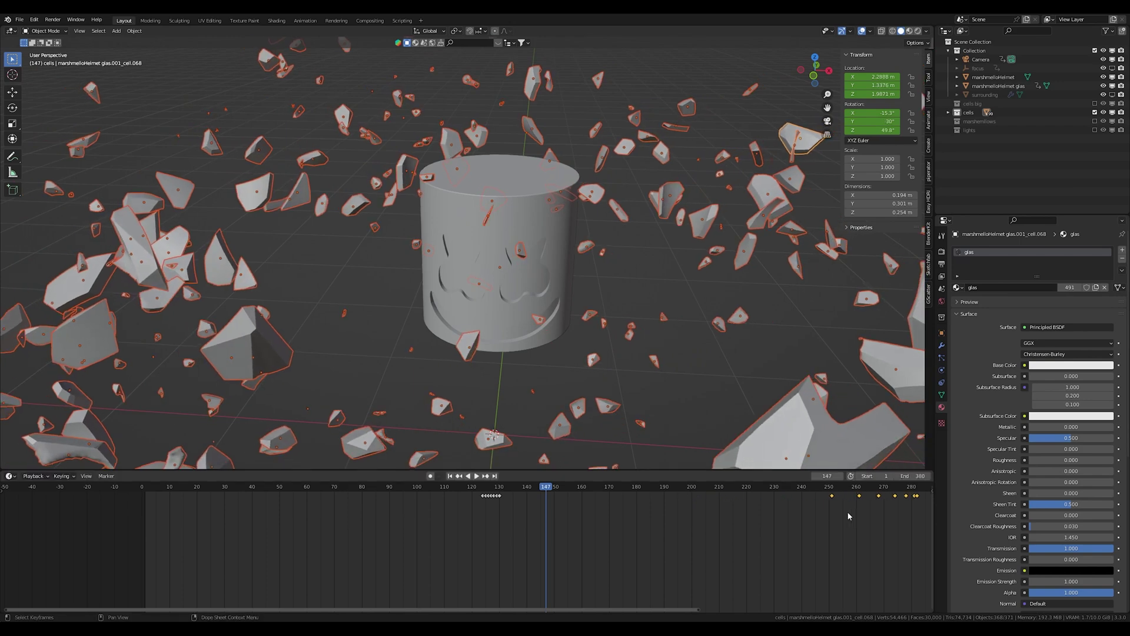
scroll(848, 516, down, 2)
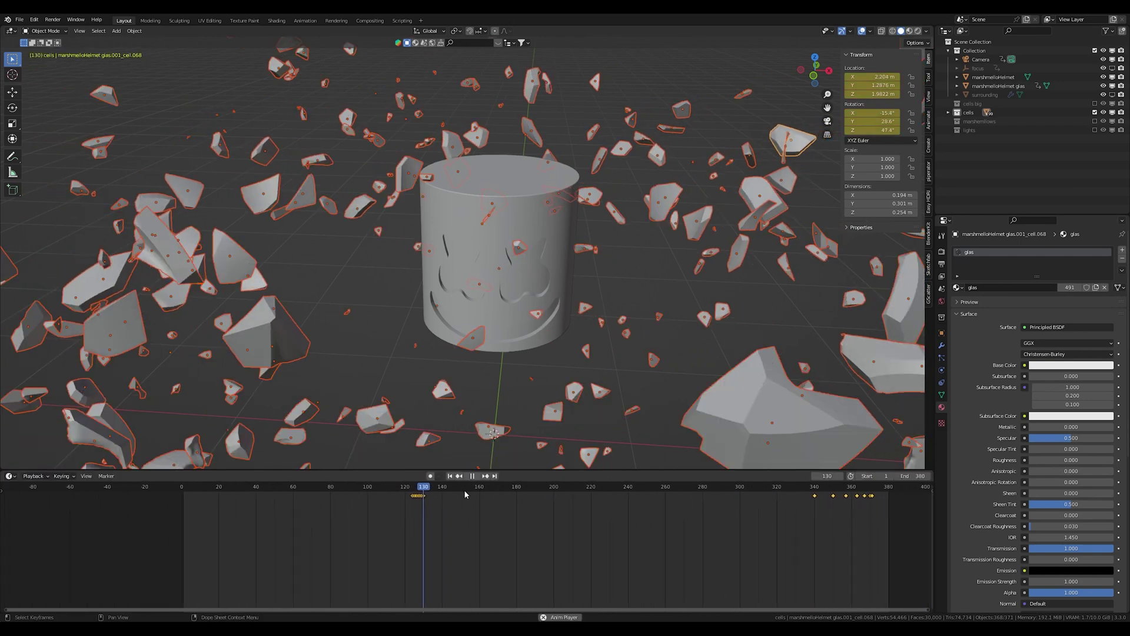
key(space)
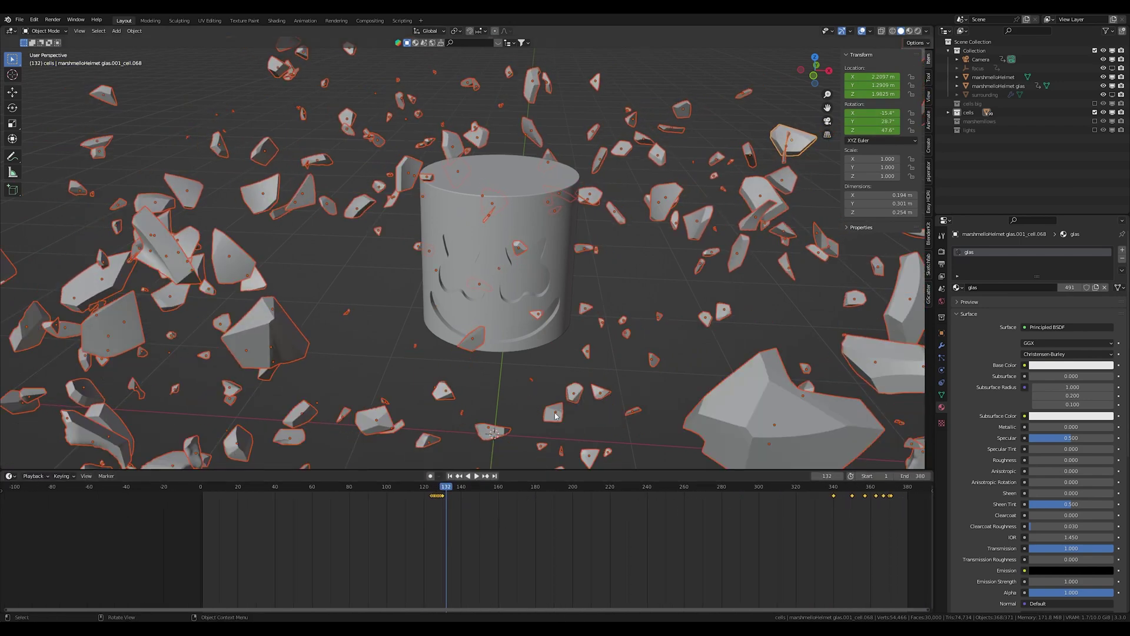
mouse_move(556, 415)
middle_down()
mouse_move(658, 262)
mouse_move(553, 257)
middle_up()
scroll(552, 257, down, 3)
scroll(551, 257, up, 4)
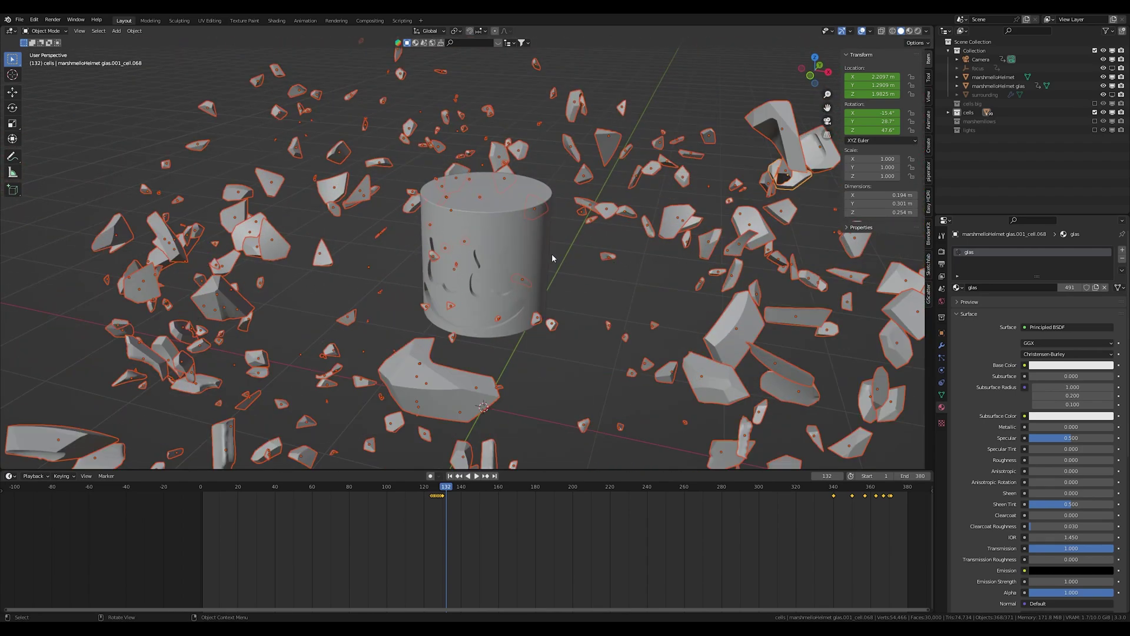
mouse_move(552, 254)
middle_down()
mouse_move(723, 262)
mouse_move(511, 256)
mouse_move(548, 260)
mouse_move(567, 293)
mouse_move(547, 250)
mouse_move(461, 267)
mouse_move(514, 277)
middle_up()
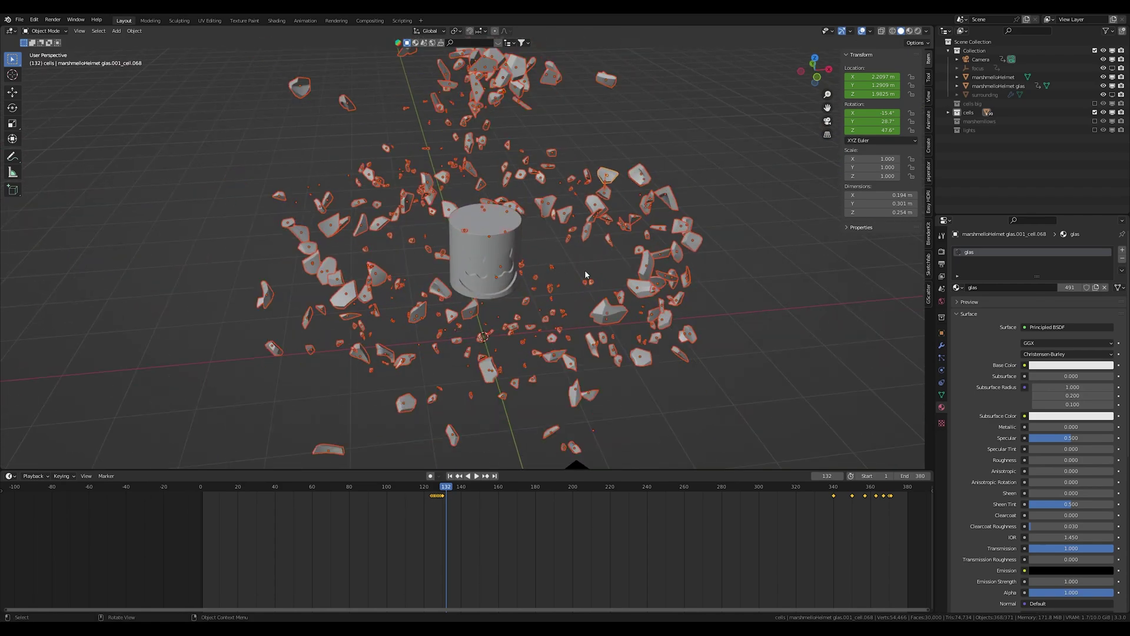
Orbit around the exploding big and small shards and scrub through the shatter
mouse_move(584, 270)
middle_down()
mouse_move(556, 265)
mouse_move(591, 256)
mouse_move(554, 260)
mouse_move(495, 367)
middle_up()
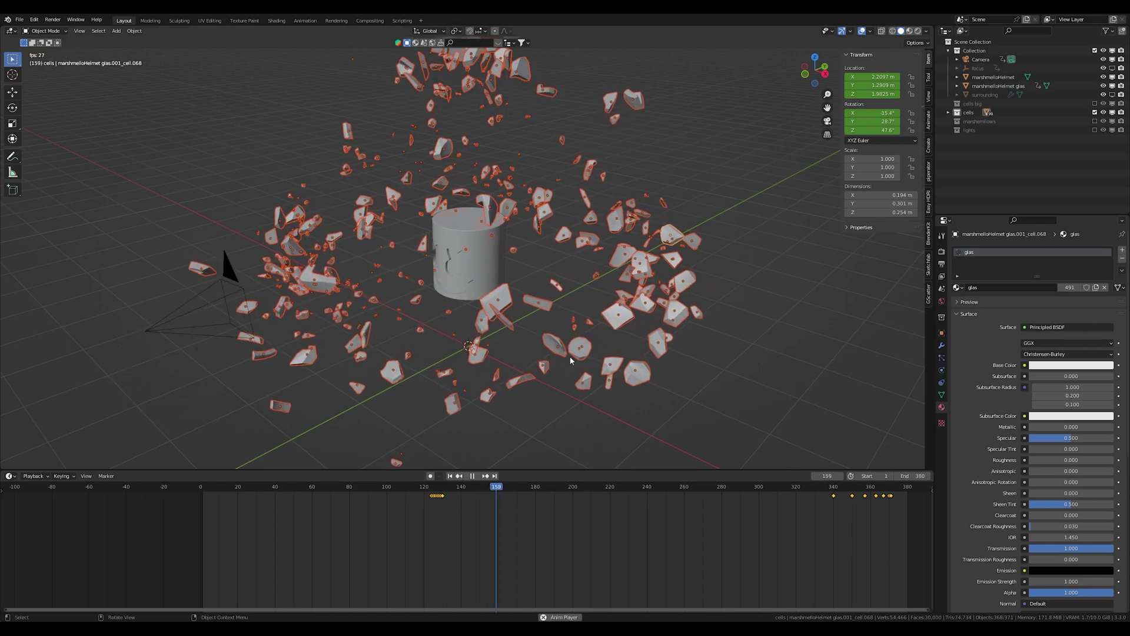
mouse_move(456, 253)
middle_down()
mouse_move(611, 260)
mouse_move(536, 256)
mouse_move(467, 272)
middle_up()
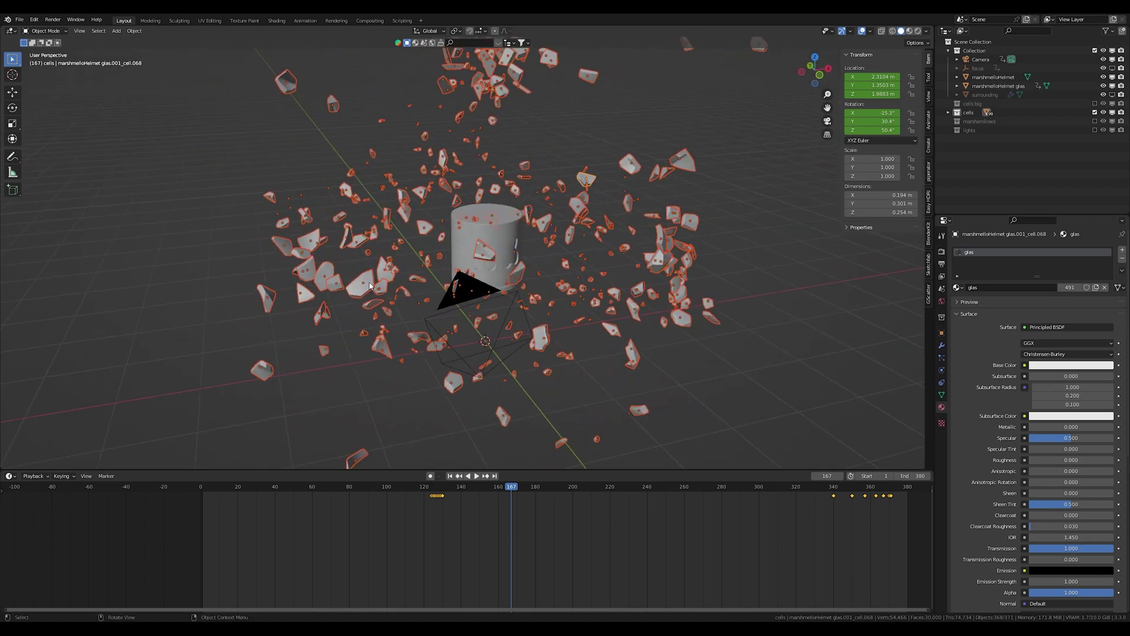
middle_drag(370, 286, 491, 254)
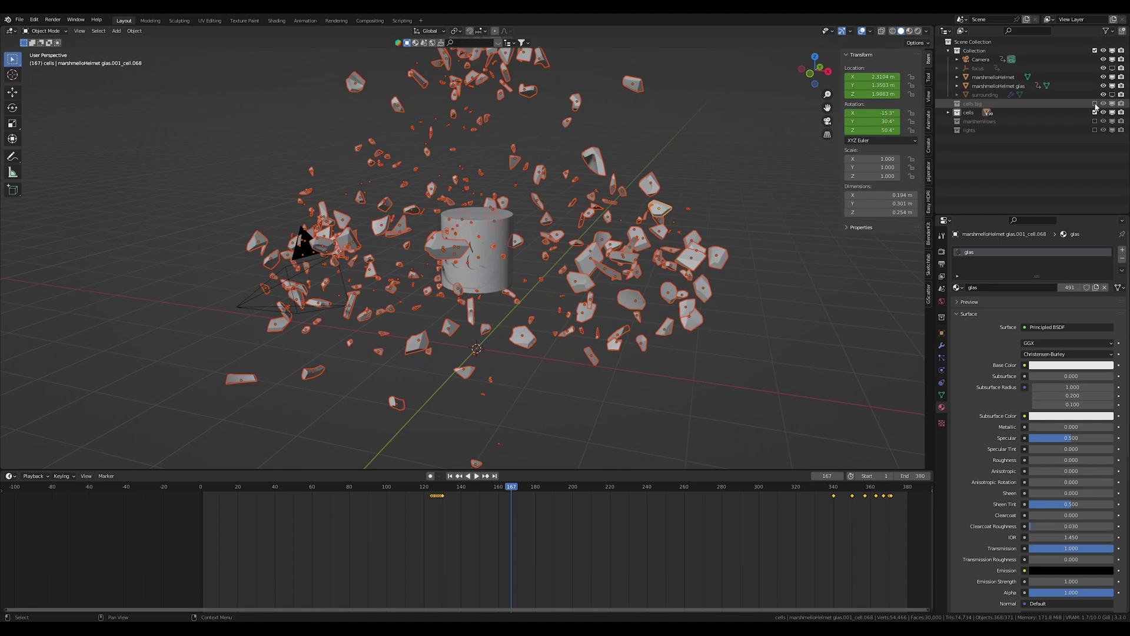
scroll(508, 202, up, 2)
scroll(507, 202, up, 3)
scroll(507, 202, up, 3)
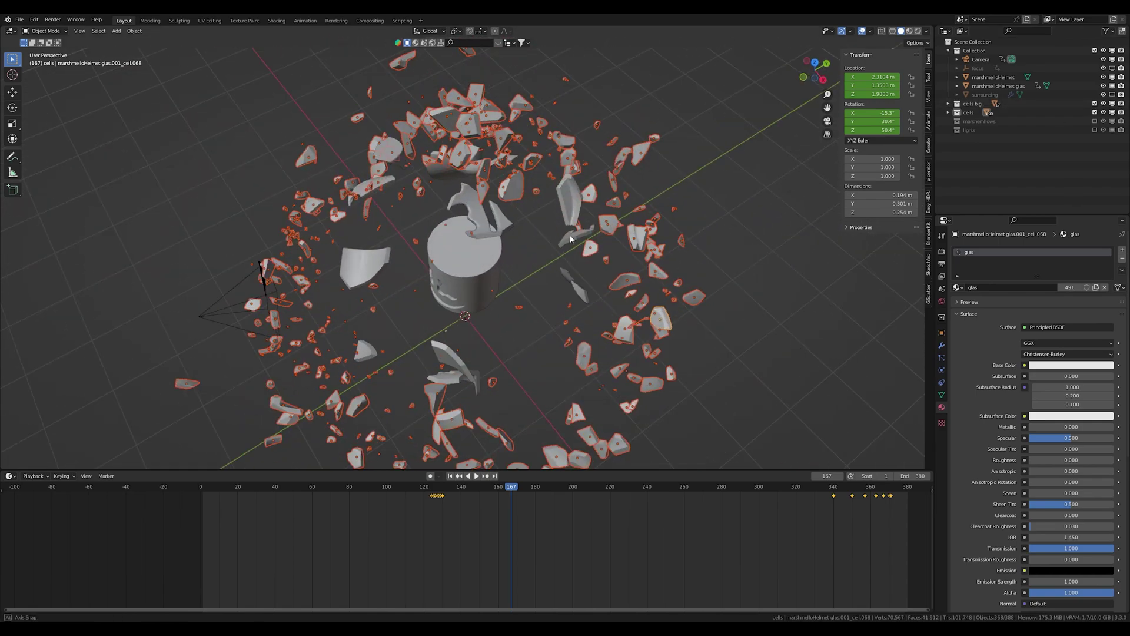
scroll(507, 203, up, 3)
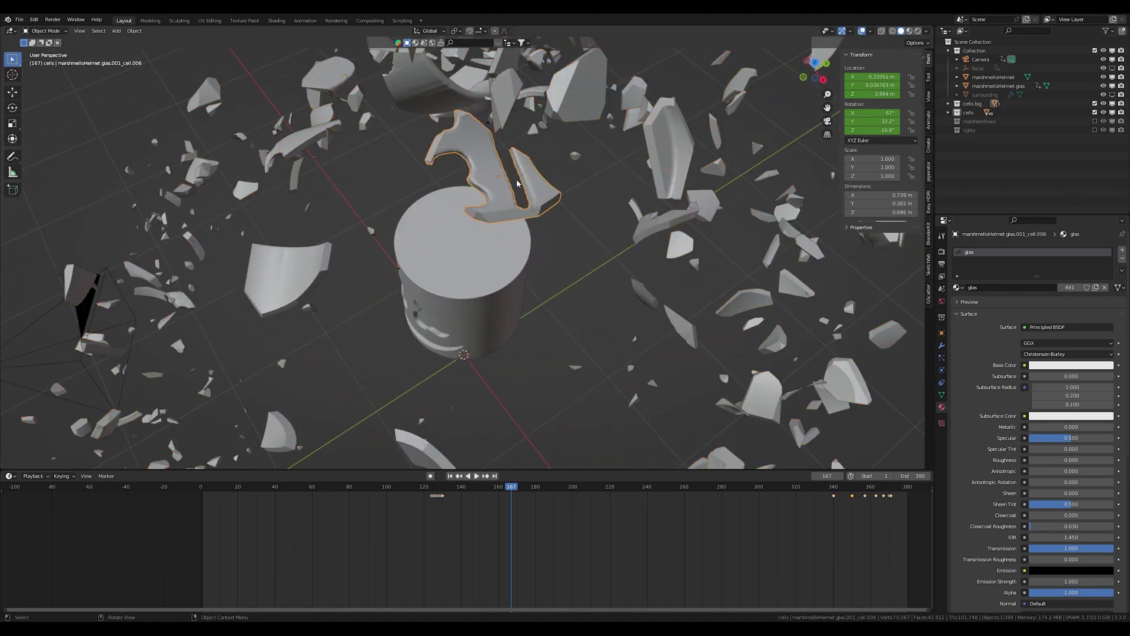
scroll(518, 183, down, 4)
scroll(518, 183, down, 3)
middle_drag(518, 183, 547, 500)
mouse_move(510, 488)
mouse_down()
mouse_move(796, 497)
mouse_move(548, 497)
mouse_up()
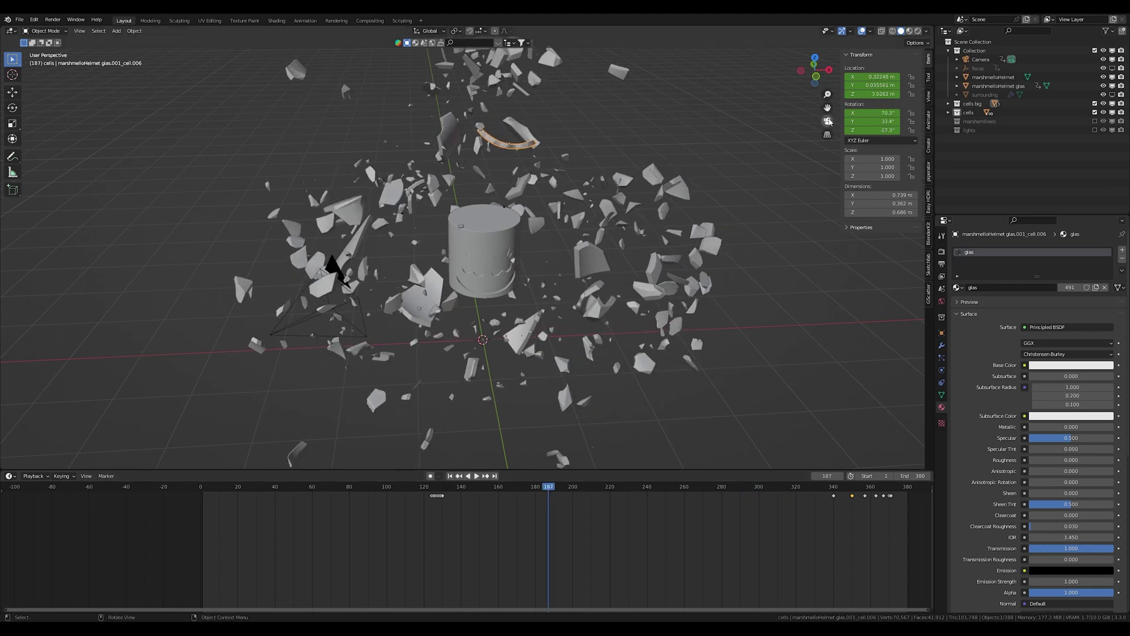
Play the shatter through the scene camera, scrubbing to frame 283 and on to 337
click(828, 121)
drag(545, 485, 437, 489)
key(space)
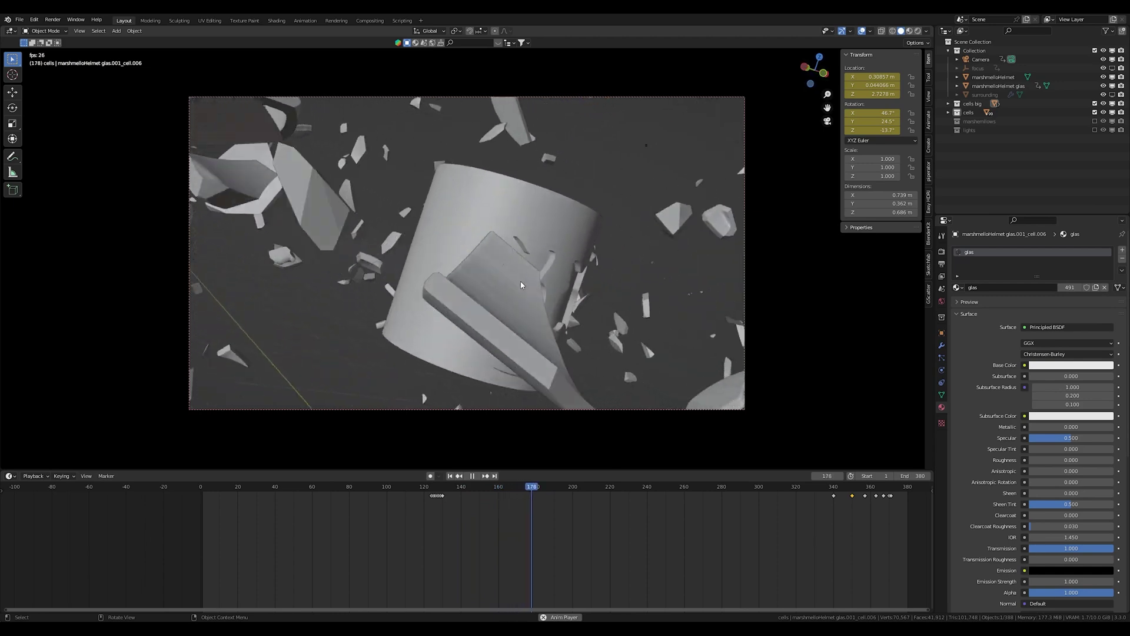
key(space)
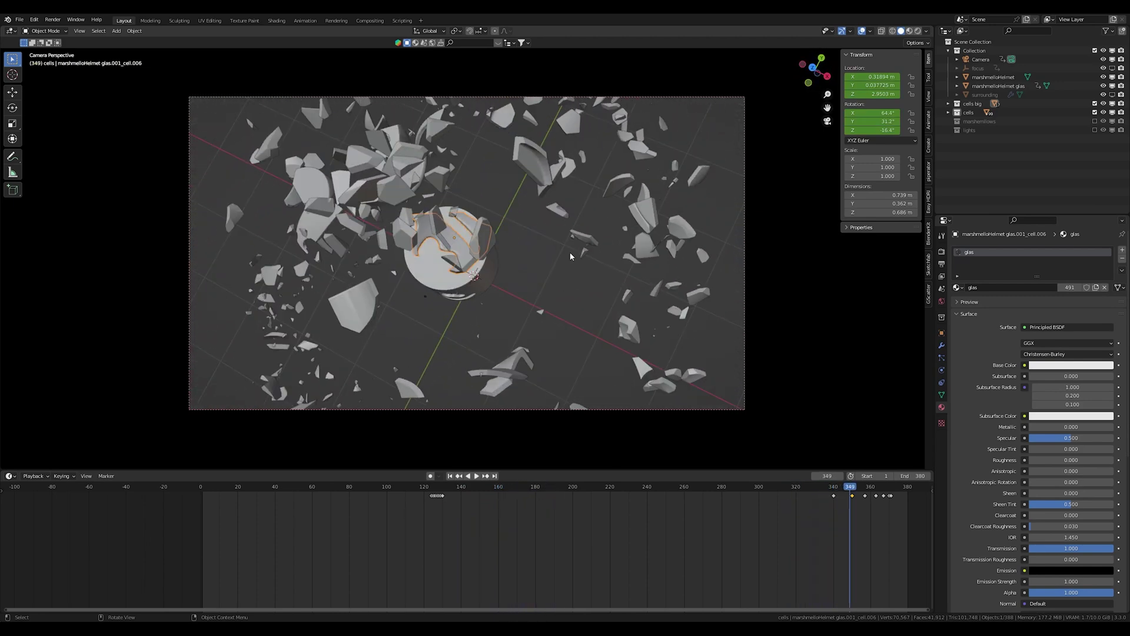
key(shift+Left)
key(space)
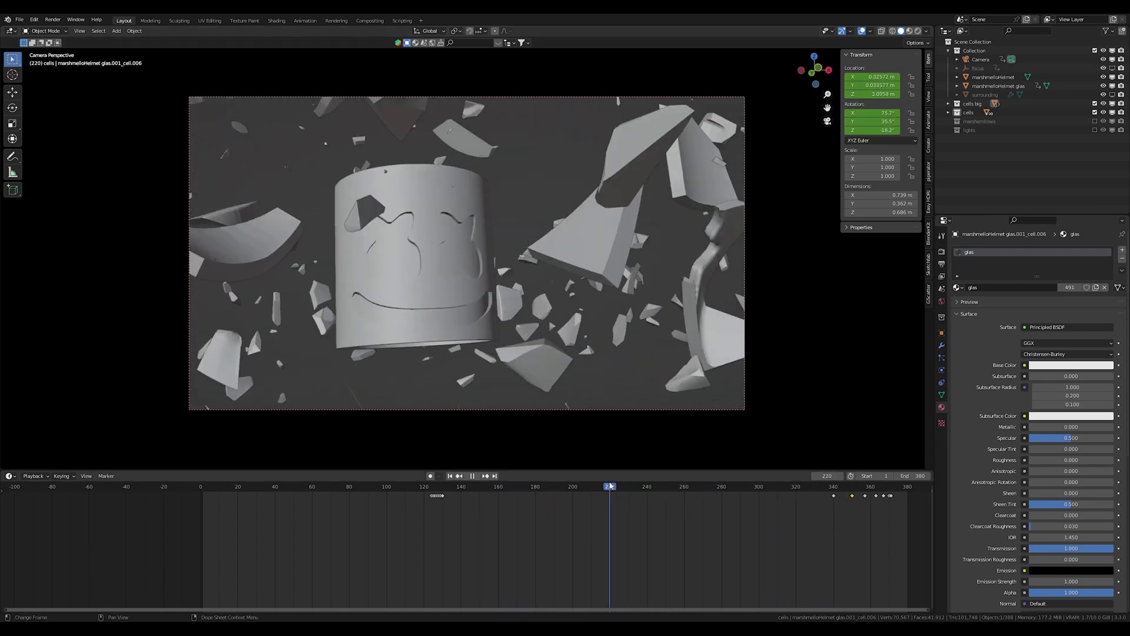
drag(658, 486, 729, 502)
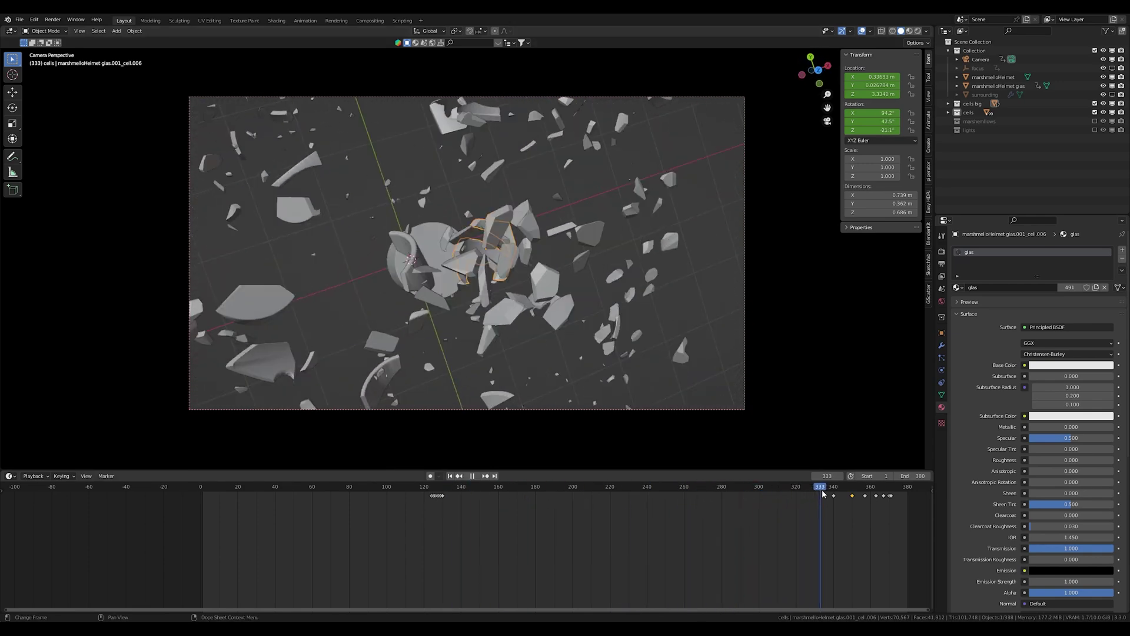
key(space)
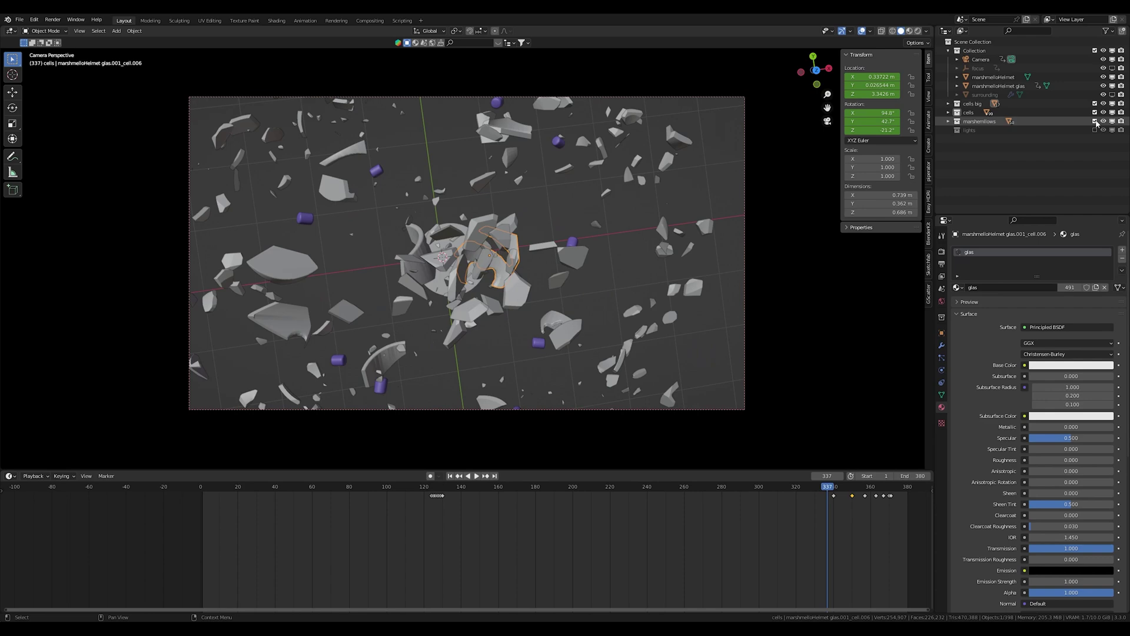
Leave the camera view, select one purple marshmallow and inspect its mesh in Edit Mode
mouse_move(671, 301)
middle_down()
mouse_move(519, 255)
mouse_move(566, 168)
mouse_move(595, 181)
mouse_move(618, 221)
middle_up()
scroll(518, 255, up, 5)
click(566, 168)
key(Tab)
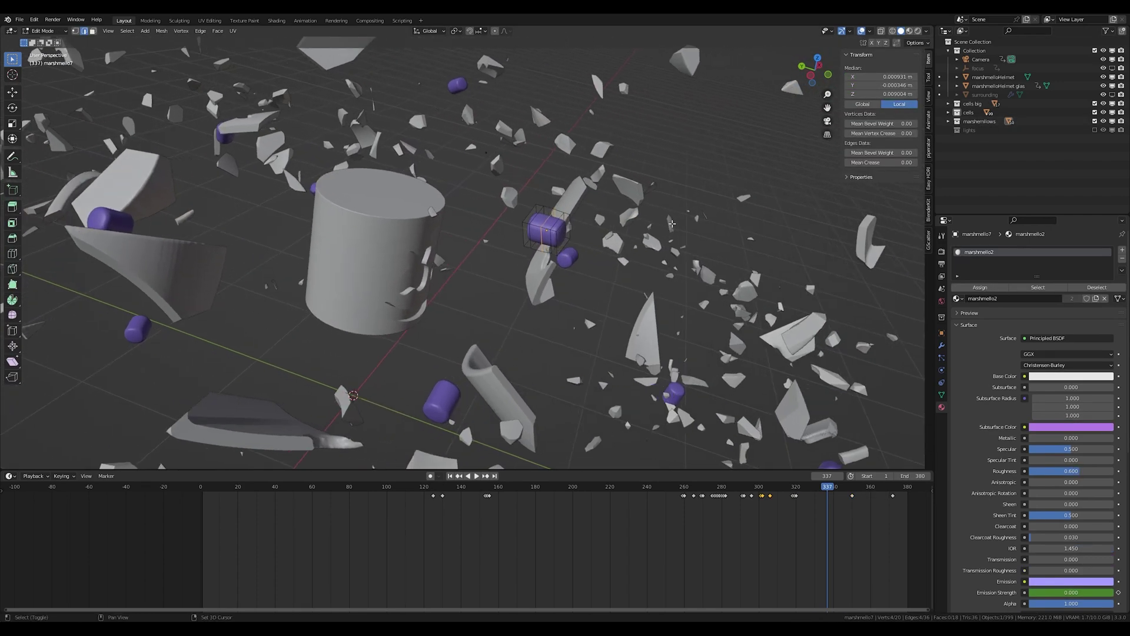
scroll(619, 221, up, 4)
middle_drag(723, 196, 630, 197)
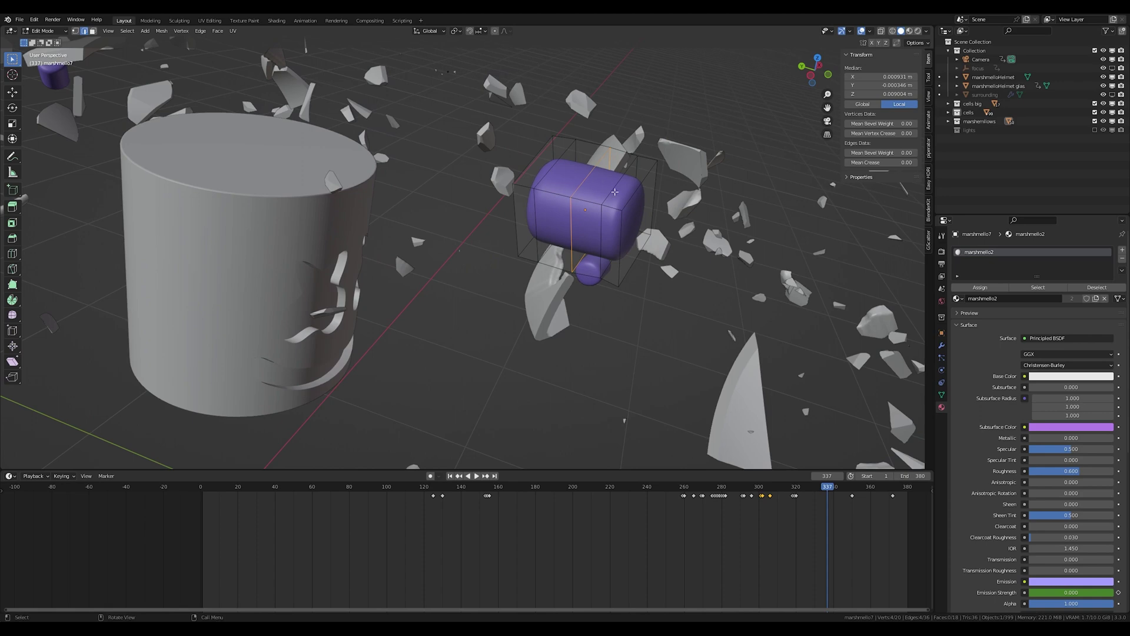
key(Tab)
Show the marshmallow's Subdivision modifier, then scrub back to frame 111 before the shatter
click(942, 343)
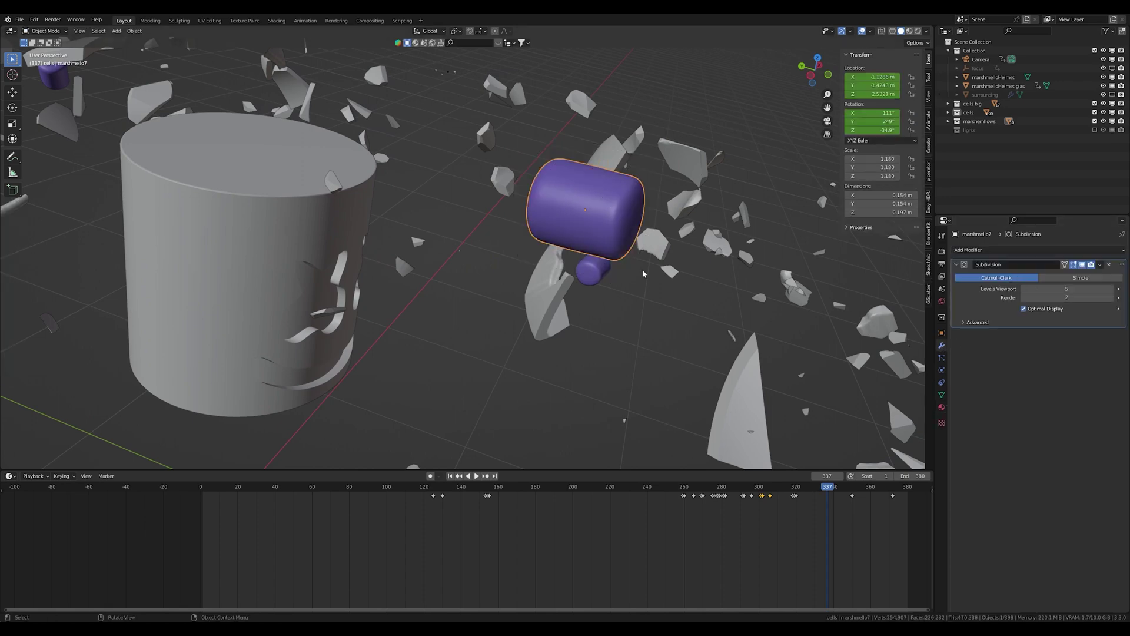
scroll(643, 273, down, 5)
mouse_move(643, 273)
middle_down()
mouse_move(488, 262)
mouse_move(542, 340)
middle_up()
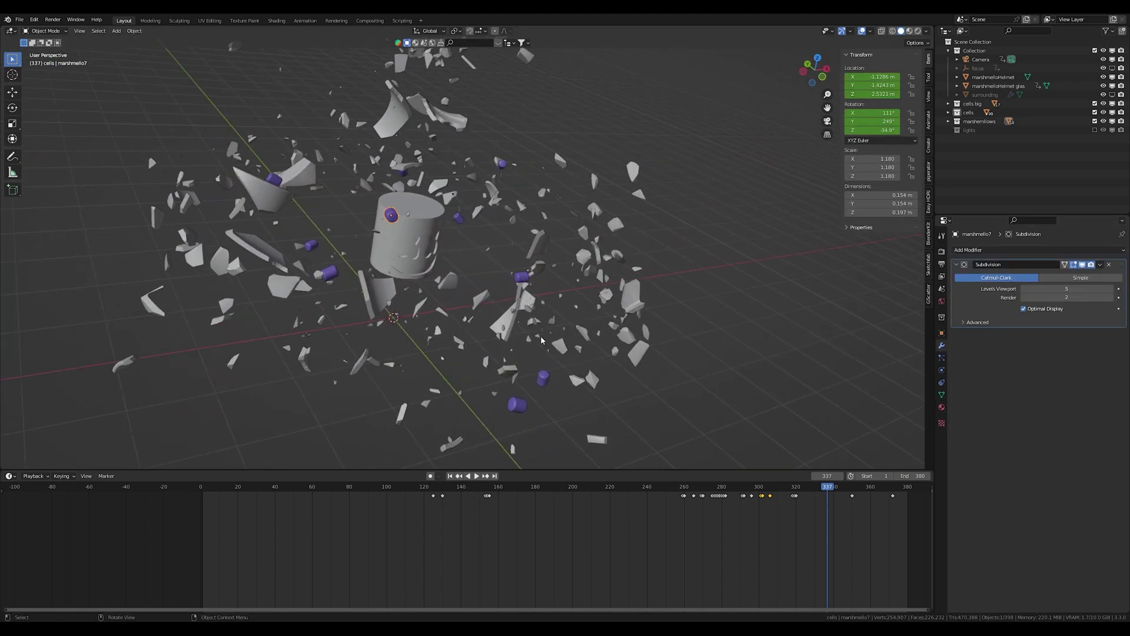
drag(798, 507, 521, 499)
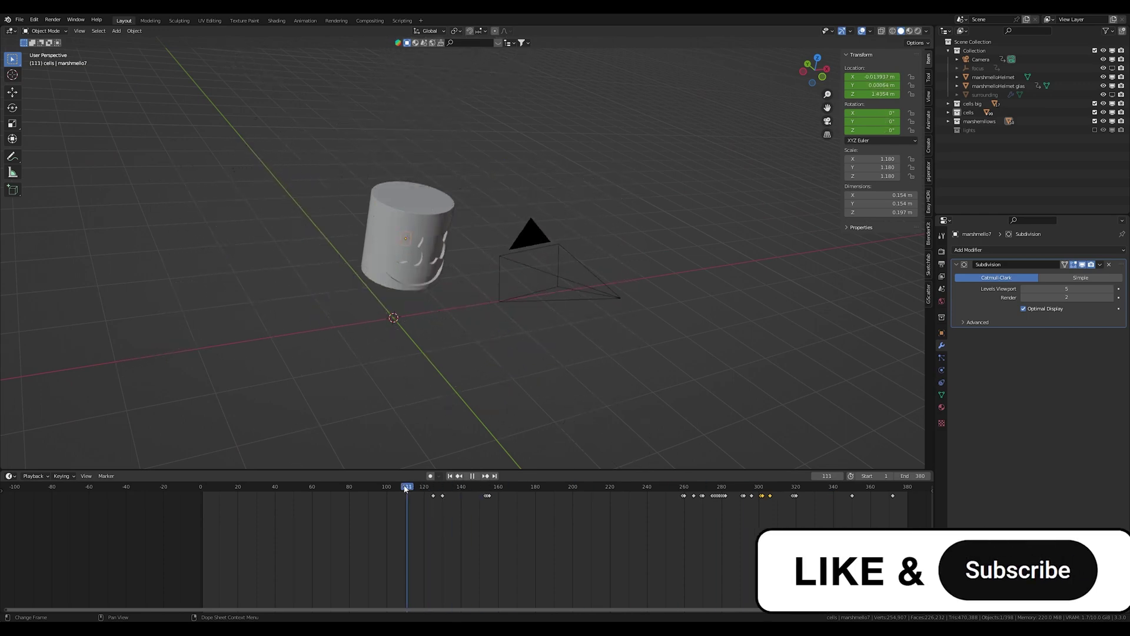
key(space)
mouse_move(574, 460)
middle_down()
mouse_move(502, 347)
mouse_move(425, 353)
middle_up()
key(space)
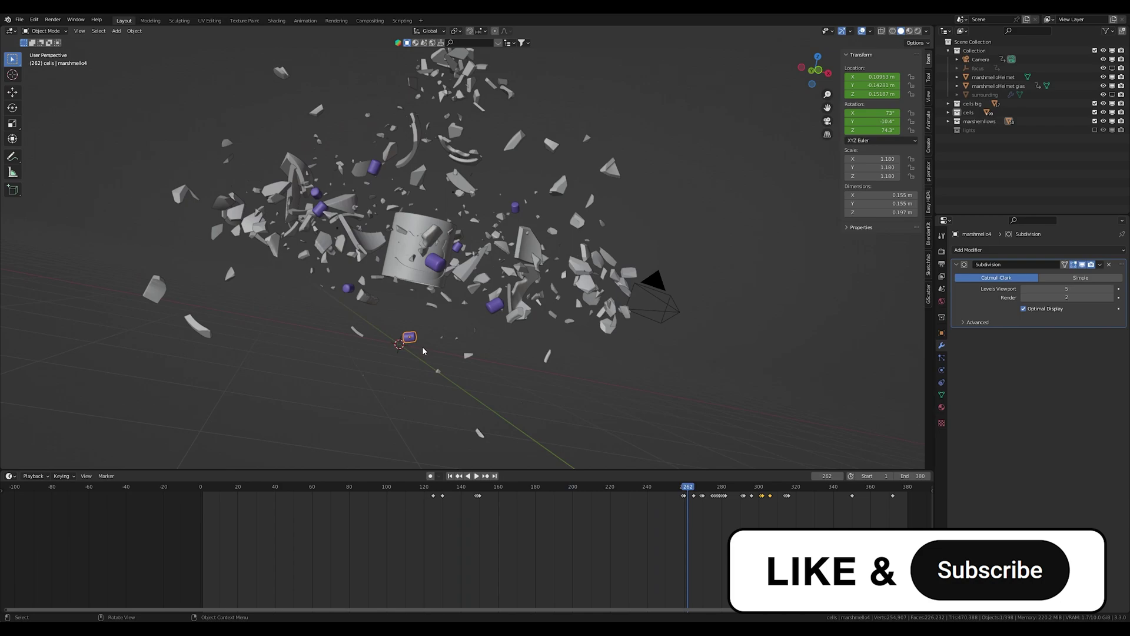
mouse_move(672, 492)
mouse_down()
mouse_move(462, 496)
mouse_move(693, 513)
mouse_up()
key(space)
key(space)
mouse_move(493, 329)
middle_down()
mouse_move(586, 366)
mouse_move(635, 340)
mouse_move(686, 333)
mouse_move(472, 346)
middle_up()
drag(623, 513, 647, 515)
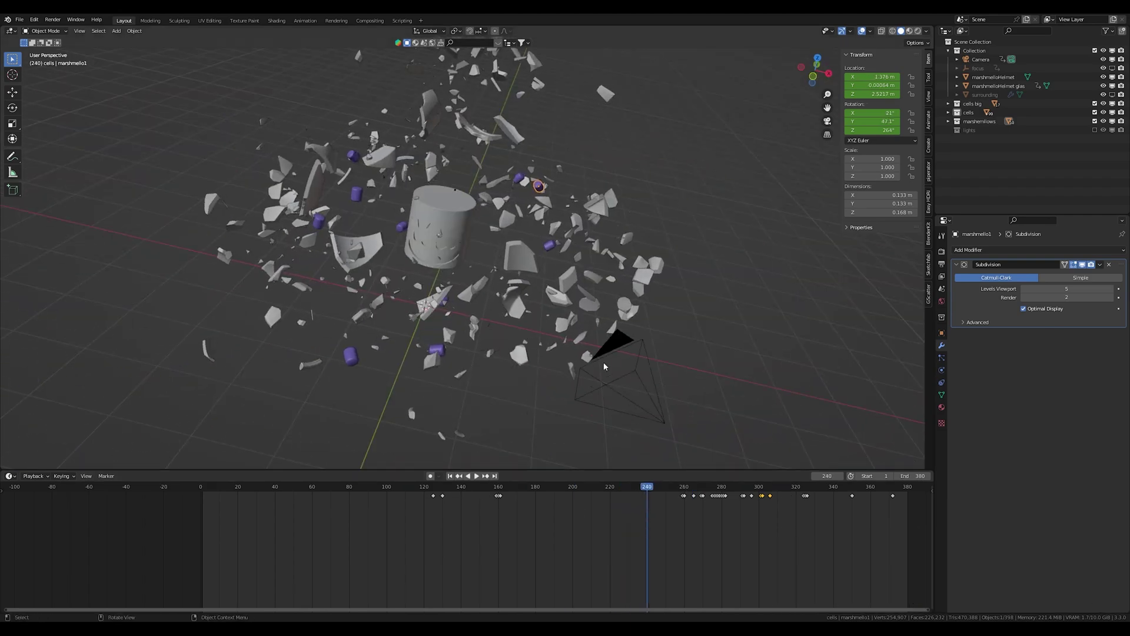
mouse_move(536, 353)
middle_down()
mouse_move(470, 353)
mouse_move(575, 345)
mouse_move(610, 358)
middle_up()
mouse_move(565, 293)
middle_down()
mouse_move(502, 280)
mouse_move(587, 365)
middle_up()
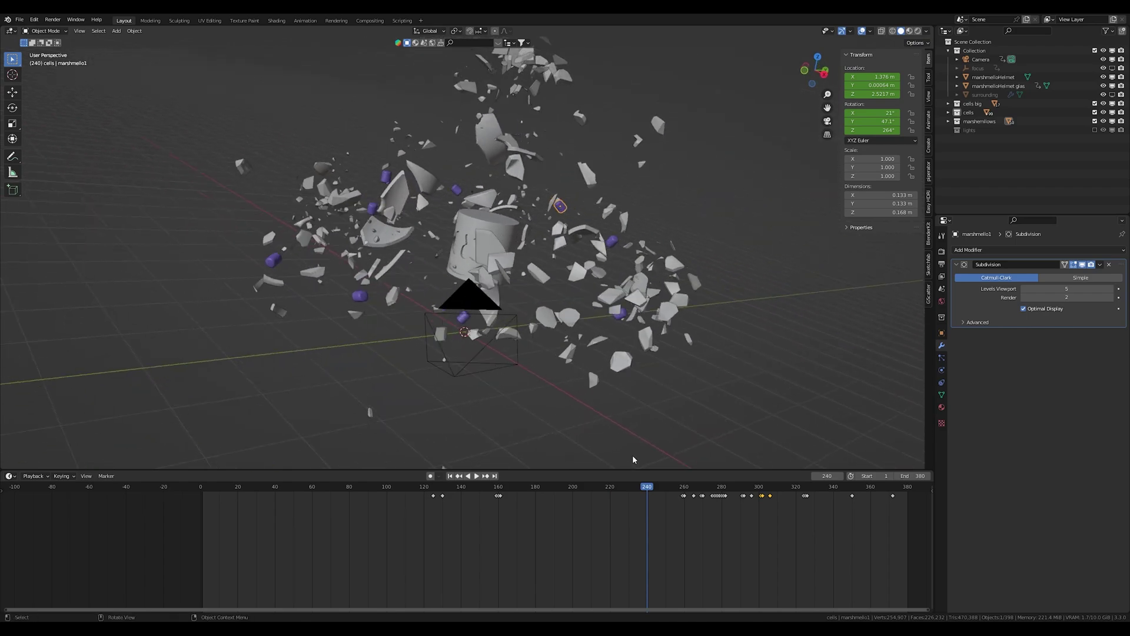
Select all shards, review the playback and return to frame 126 where they are gathered
key(a)
key(space)
click(558, 491)
drag(559, 493, 663, 493)
key(space)
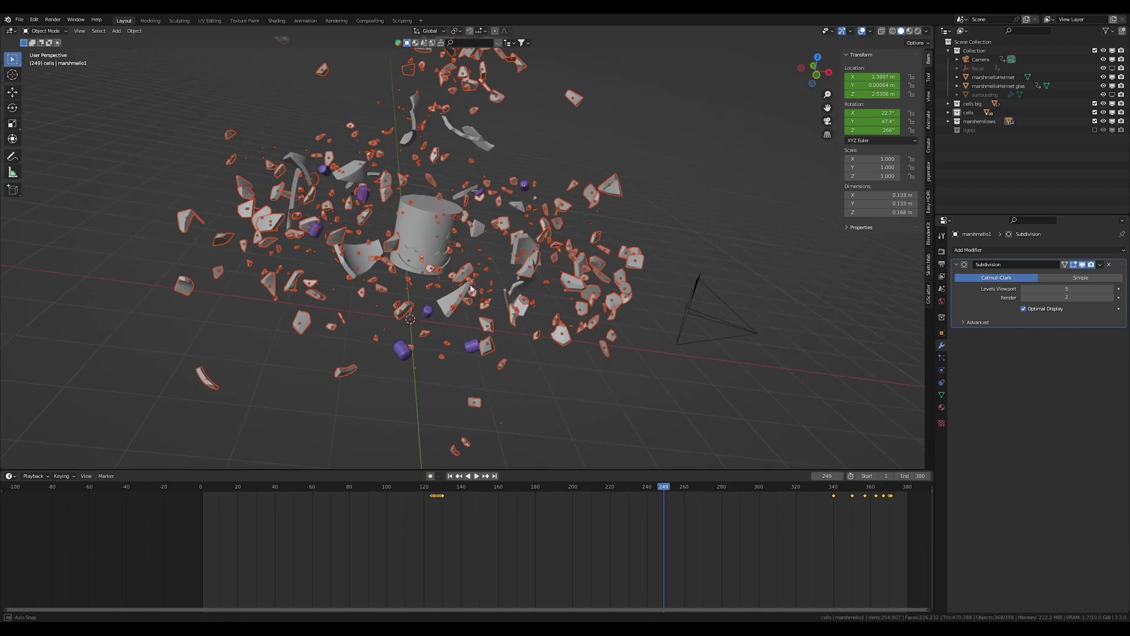
mouse_move(619, 371)
middle_down()
mouse_move(709, 286)
mouse_move(381, 283)
mouse_move(459, 293)
mouse_move(430, 249)
mouse_move(541, 248)
middle_up()
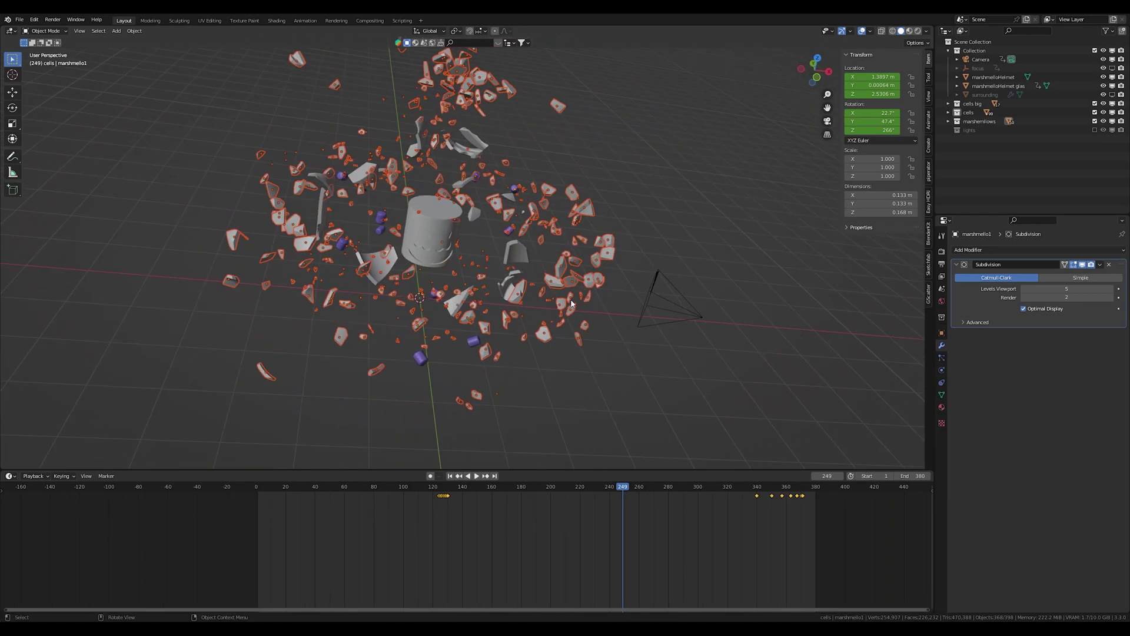
middle_drag(450, 222, 539, 350)
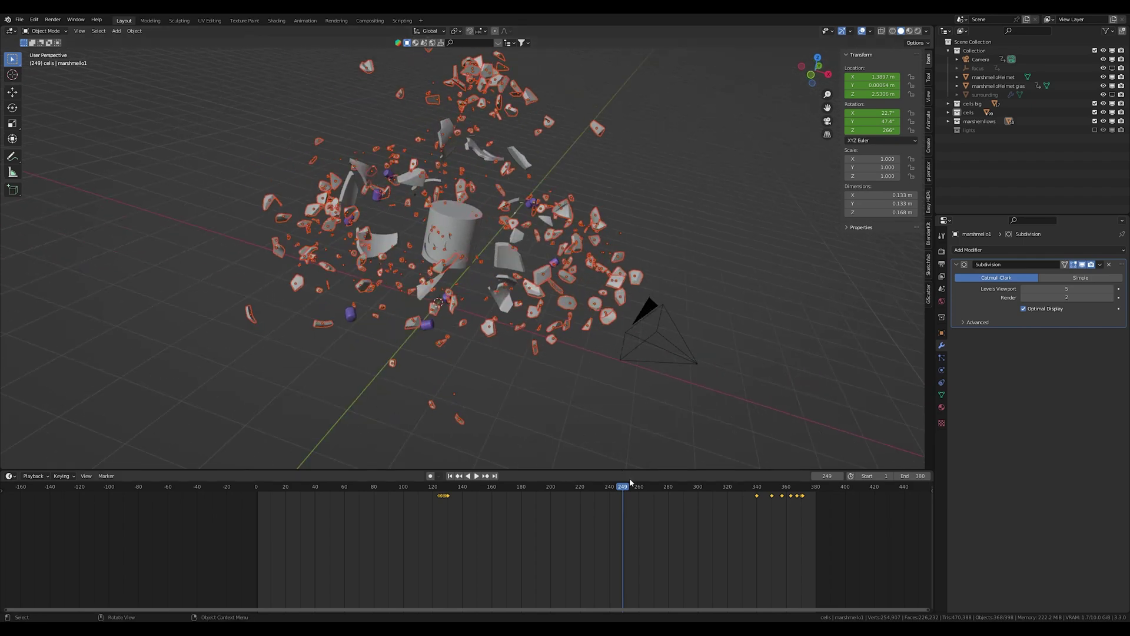
drag(623, 491, 446, 494)
scroll(446, 493, up, 2)
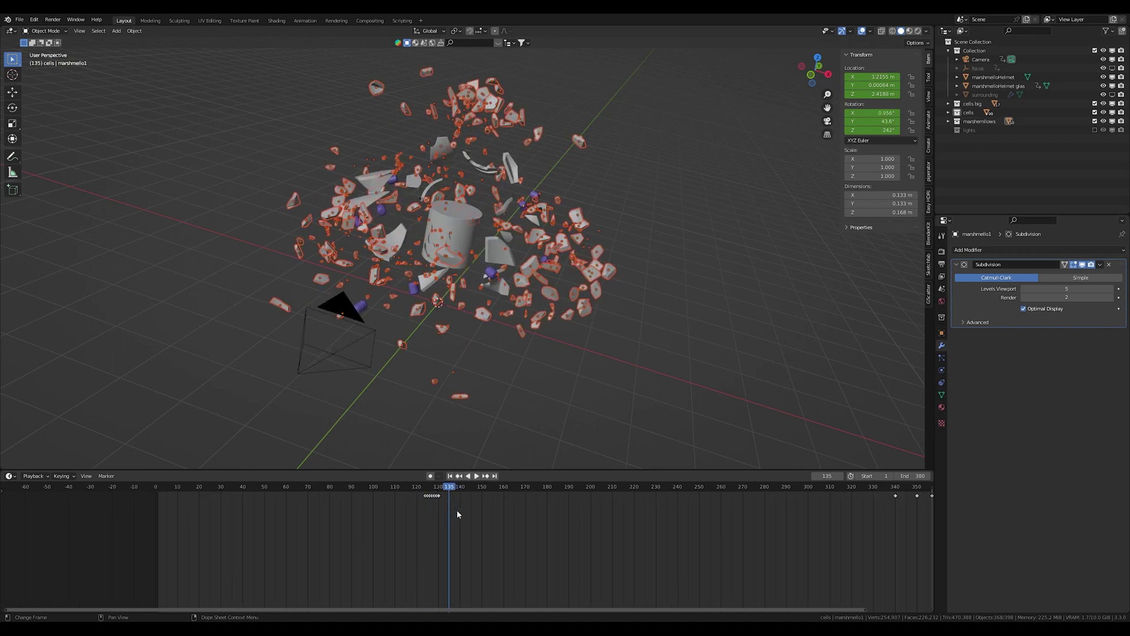
Duplicate the explosion keys to ~frame 190, scale them by -1 to reverse, and check the helmet reassembles by frame 372
key(shift+d)
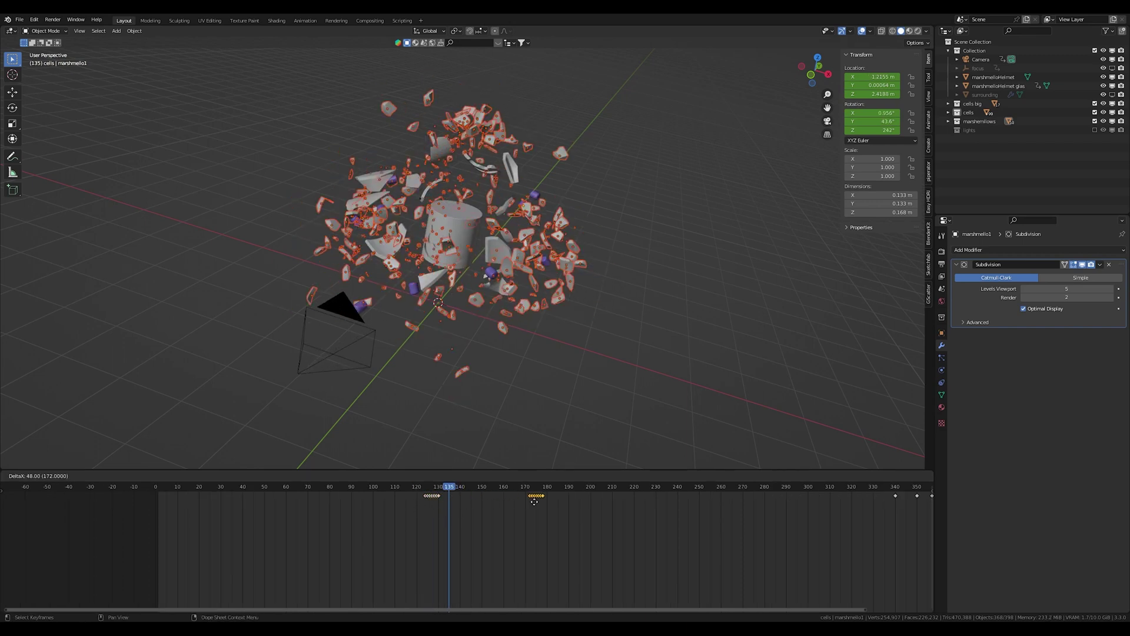
click(589, 502)
key(Up)
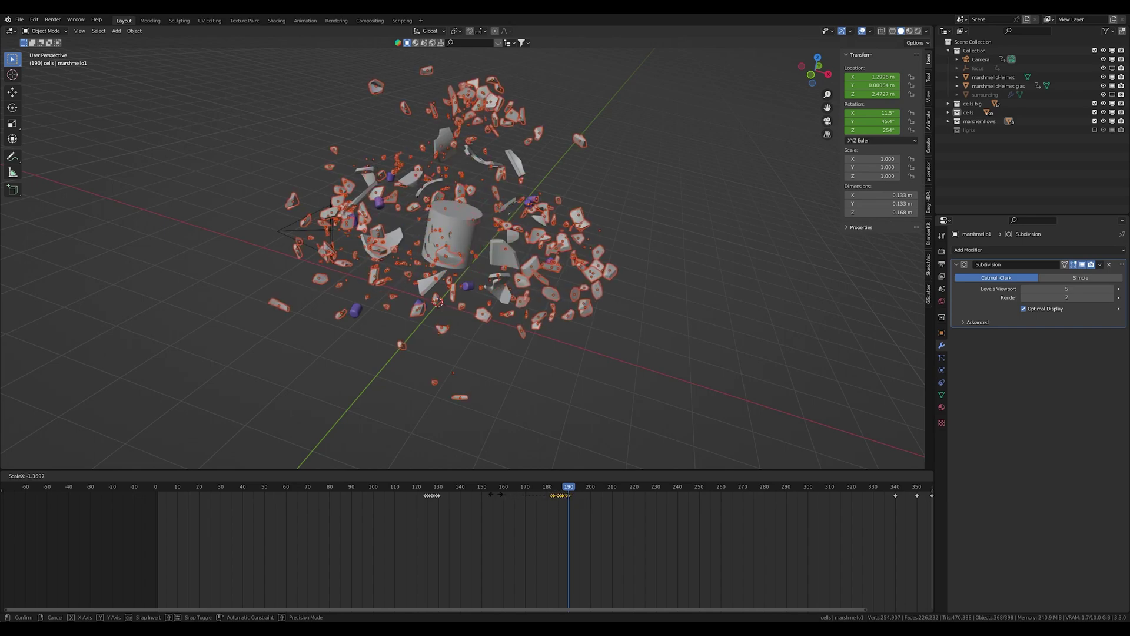
click(614, 526)
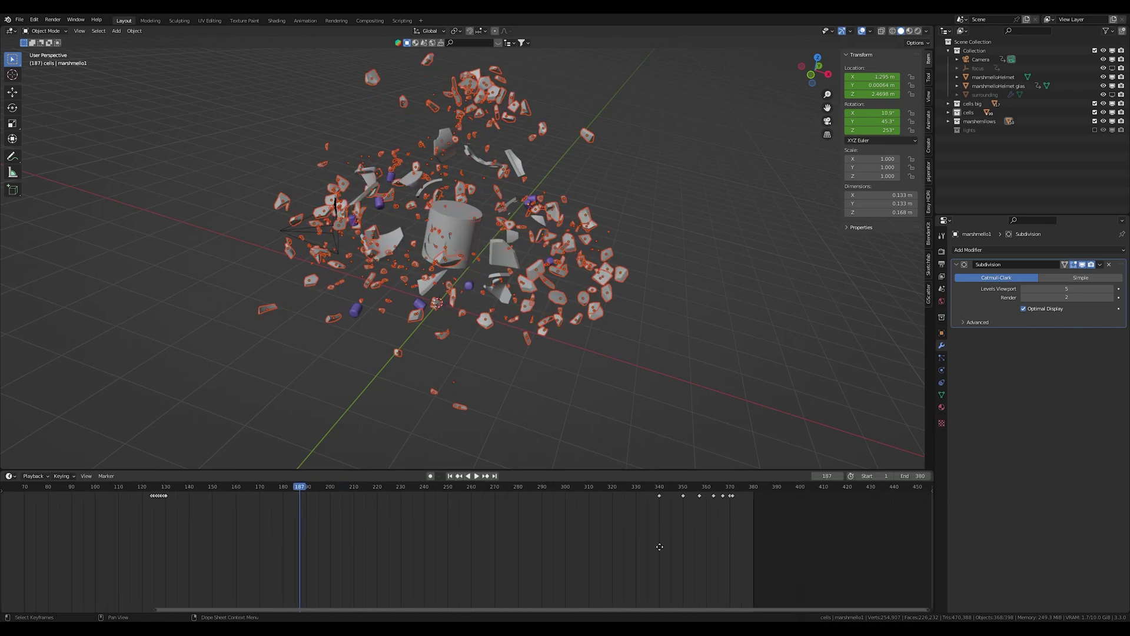
drag(557, 488, 556, 492)
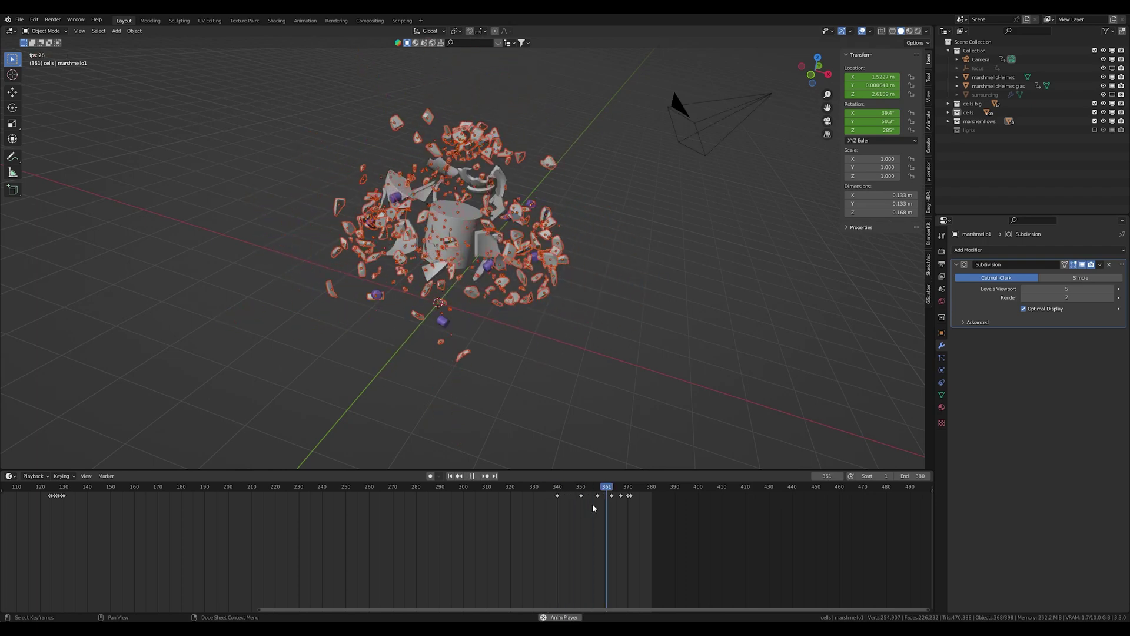
key(Escape)
drag(533, 496, 655, 495)
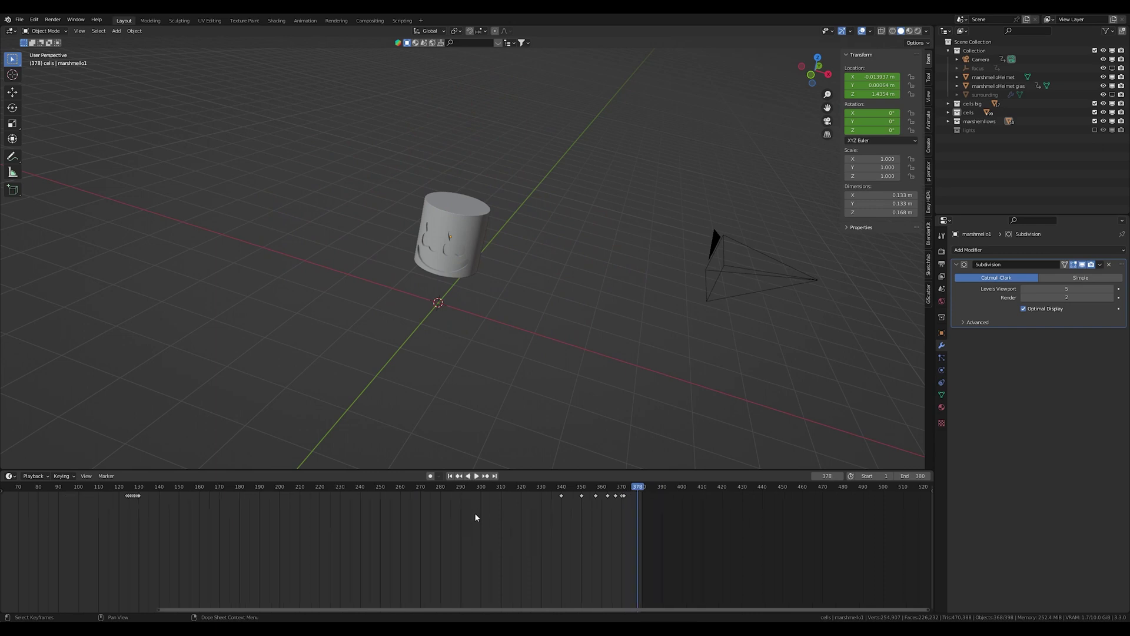
scroll(475, 517, down, 4)
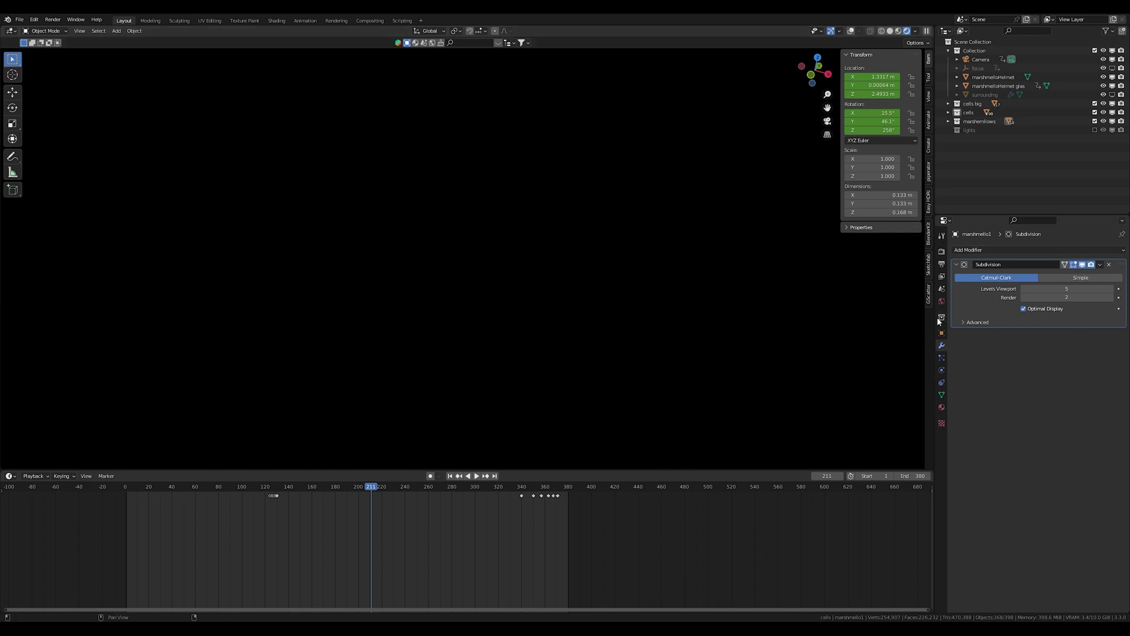
Switch to solid shading and orbit to see the 'surrounding' backdrop bowl and its wall around the shards
click(941, 300)
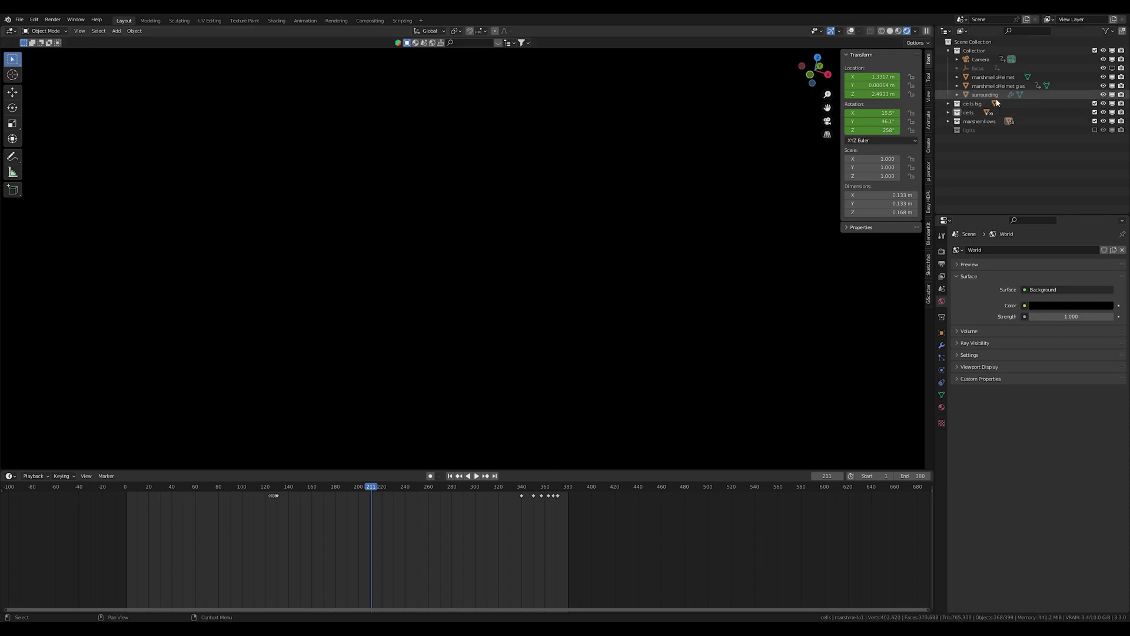
click(890, 32)
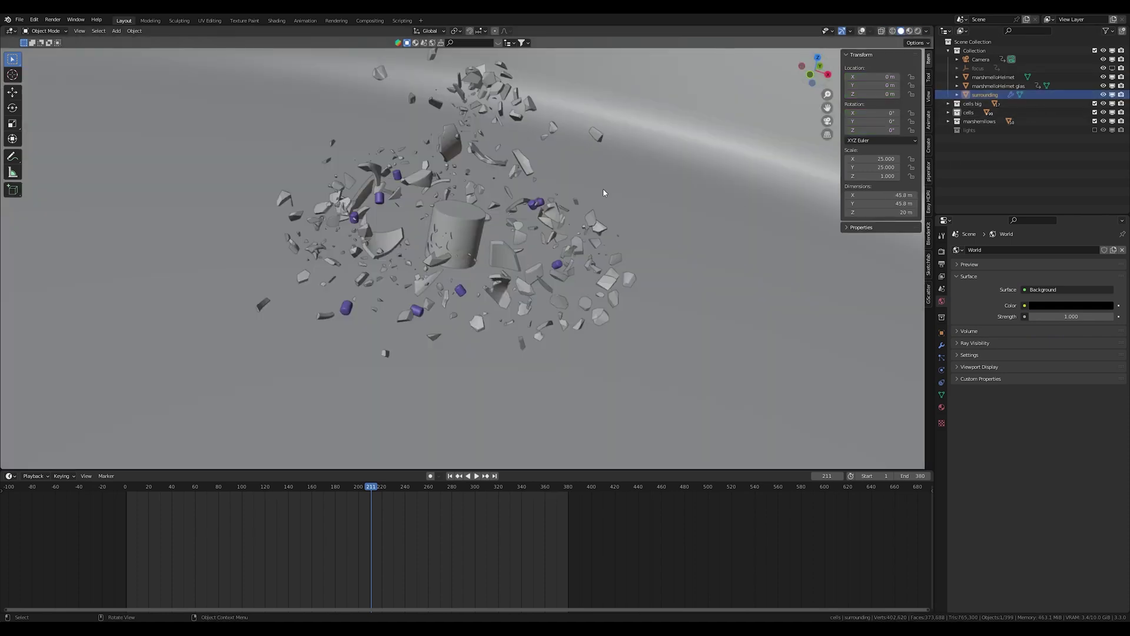
scroll(603, 188, down, 3)
scroll(565, 204, down, 6)
scroll(554, 207, up, 4)
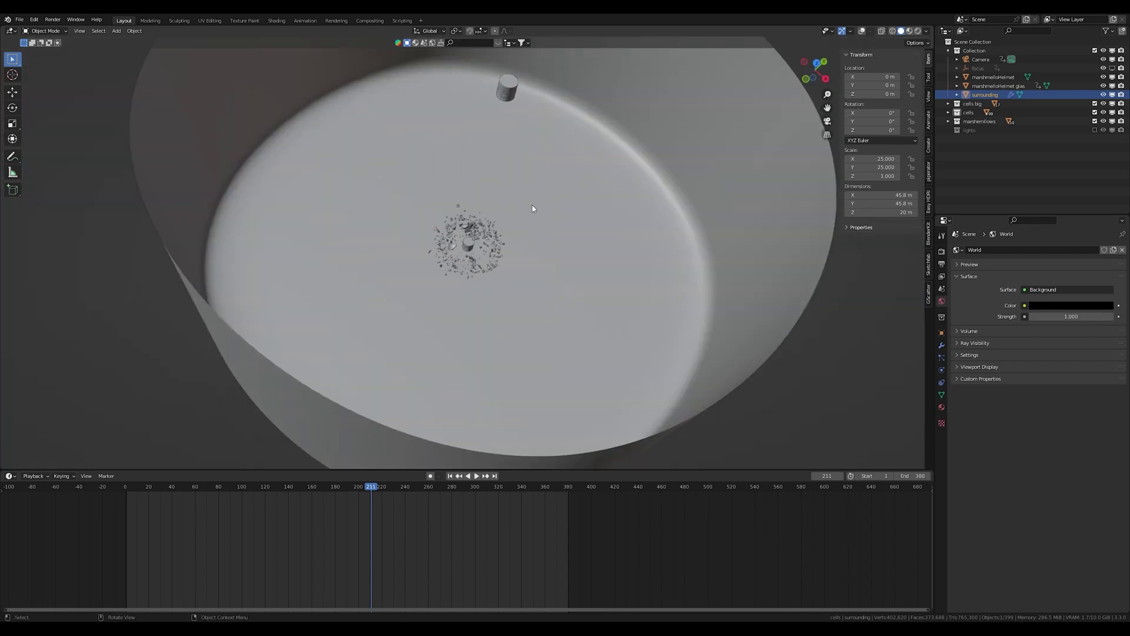
scroll(531, 210, up, 3)
mouse_move(568, 194)
middle_down()
mouse_move(323, 118)
mouse_move(355, 96)
mouse_move(550, 246)
mouse_move(431, 222)
mouse_move(295, 169)
mouse_move(556, 198)
mouse_move(581, 195)
mouse_move(518, 195)
mouse_move(792, 138)
middle_up()
scroll(580, 194, down, 3)
scroll(551, 222, up, 3)
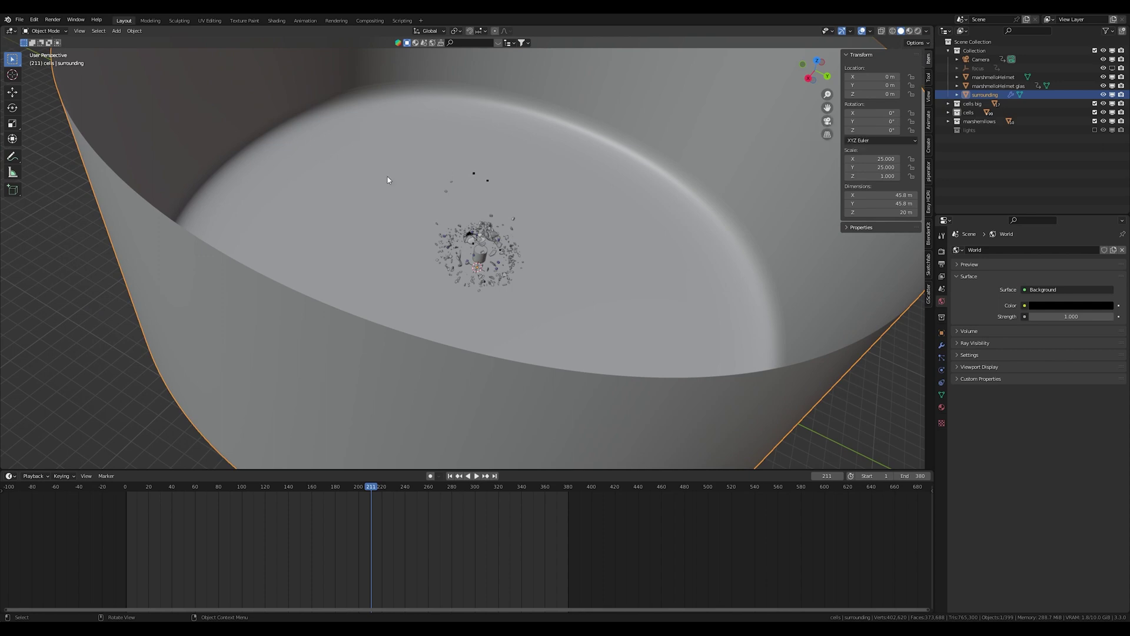
mouse_move(388, 181)
middle_down()
mouse_move(544, 210)
mouse_move(571, 201)
middle_up()
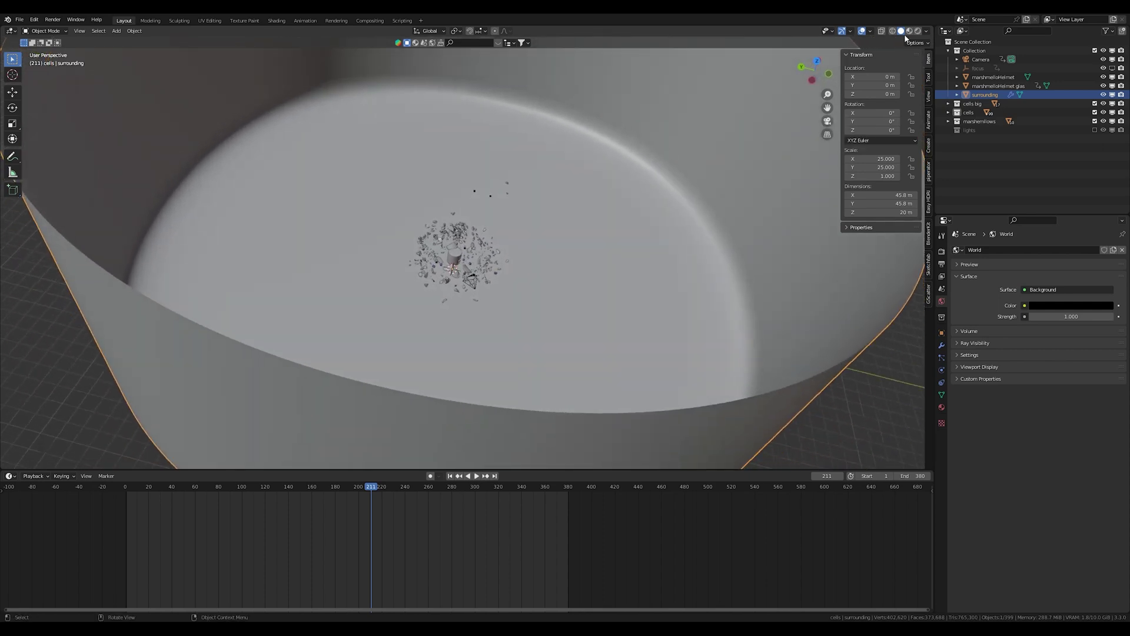
Enable rendered shading (Z), re-enable the three area lights collection, and inspect the glowing fragment cluster up close
key(z)
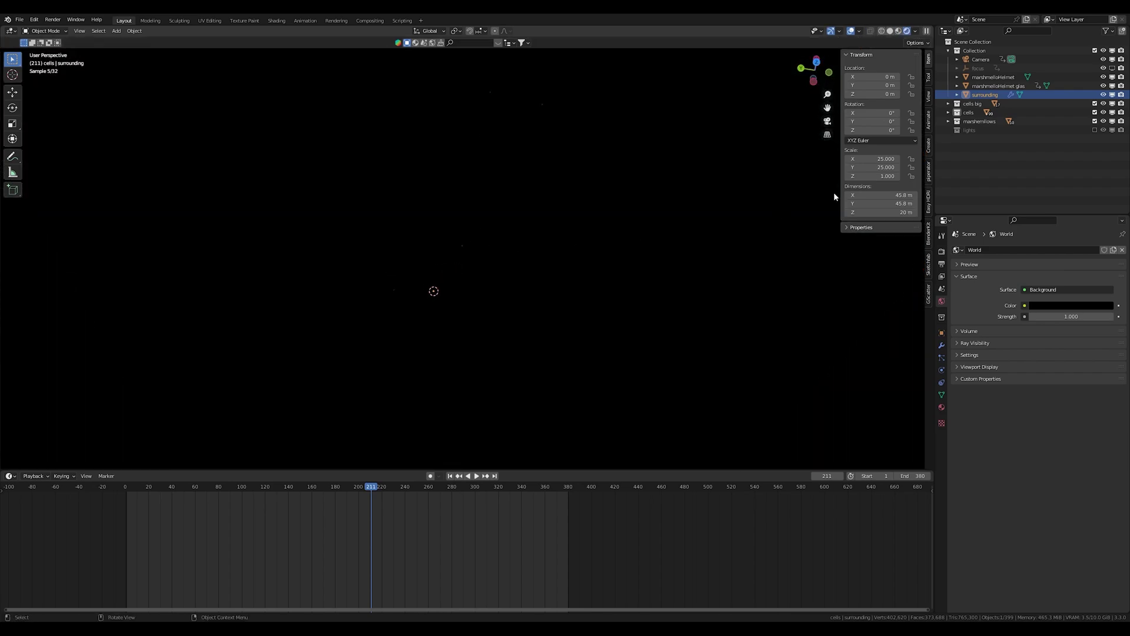
click(1095, 129)
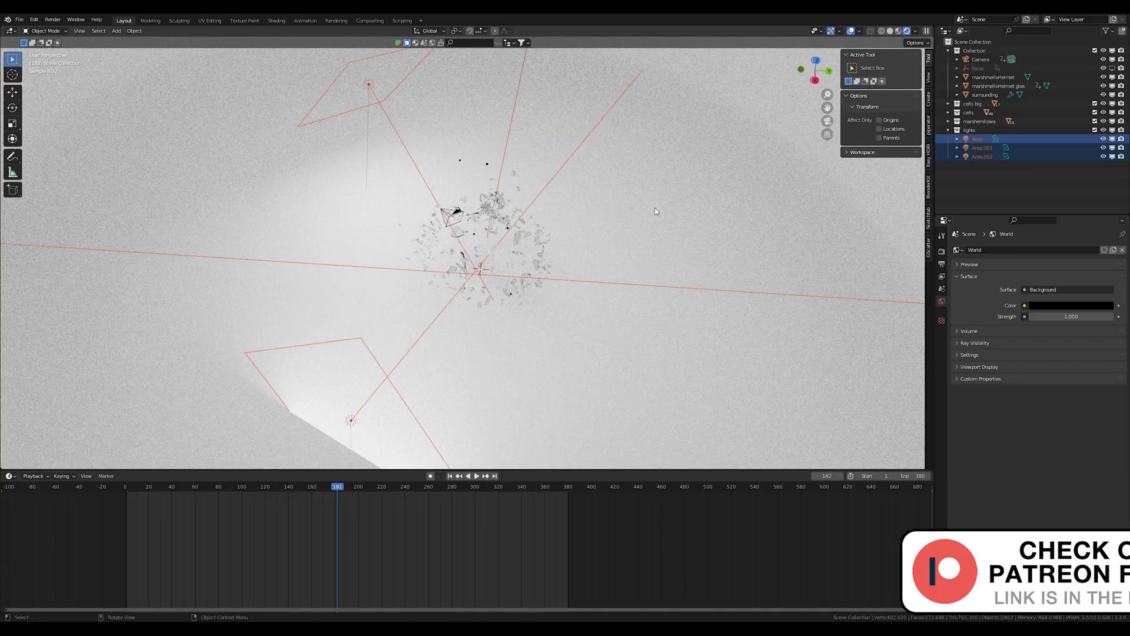
middle_drag(478, 239, 511, 217)
scroll(511, 217, up, 3)
scroll(531, 221, up, 3)
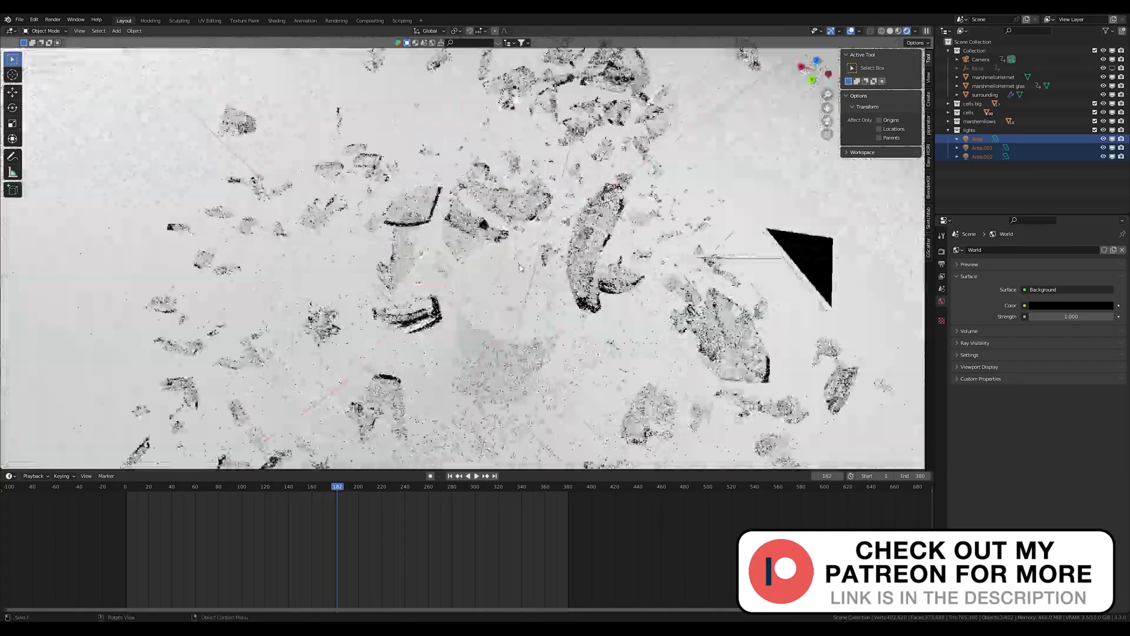
scroll(574, 230, up, 3)
scroll(650, 244, up, 3)
scroll(650, 245, down, 3)
scroll(618, 230, down, 5)
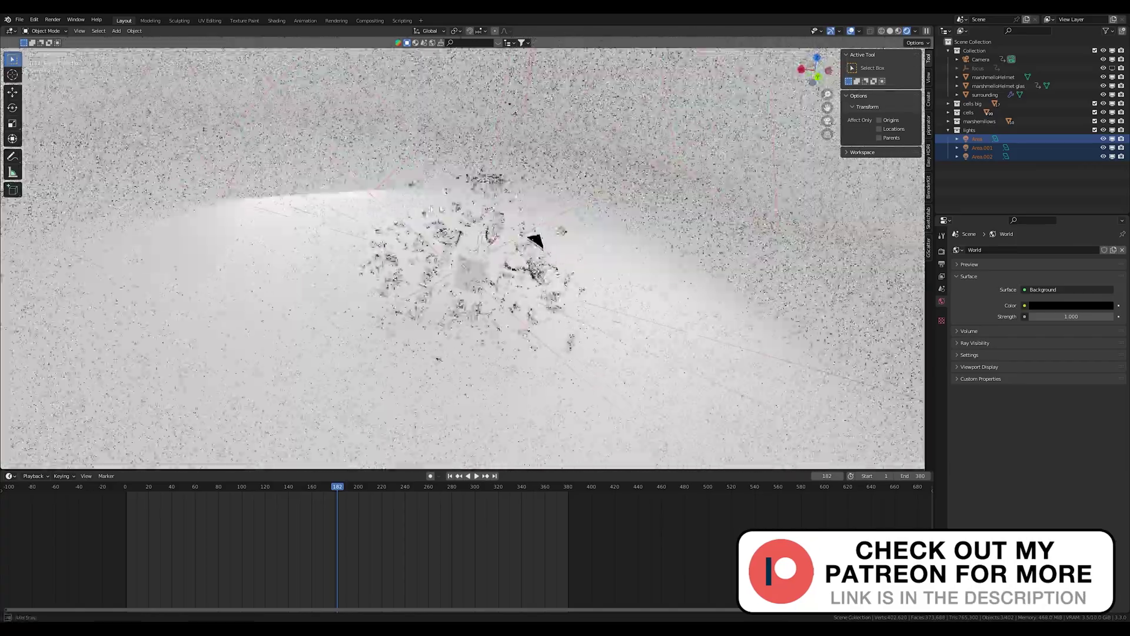
mouse_move(595, 212)
middle_down()
mouse_move(751, 190)
mouse_move(768, 163)
mouse_move(512, 253)
middle_up()
scroll(512, 252, up, 2)
scroll(512, 252, up, 3)
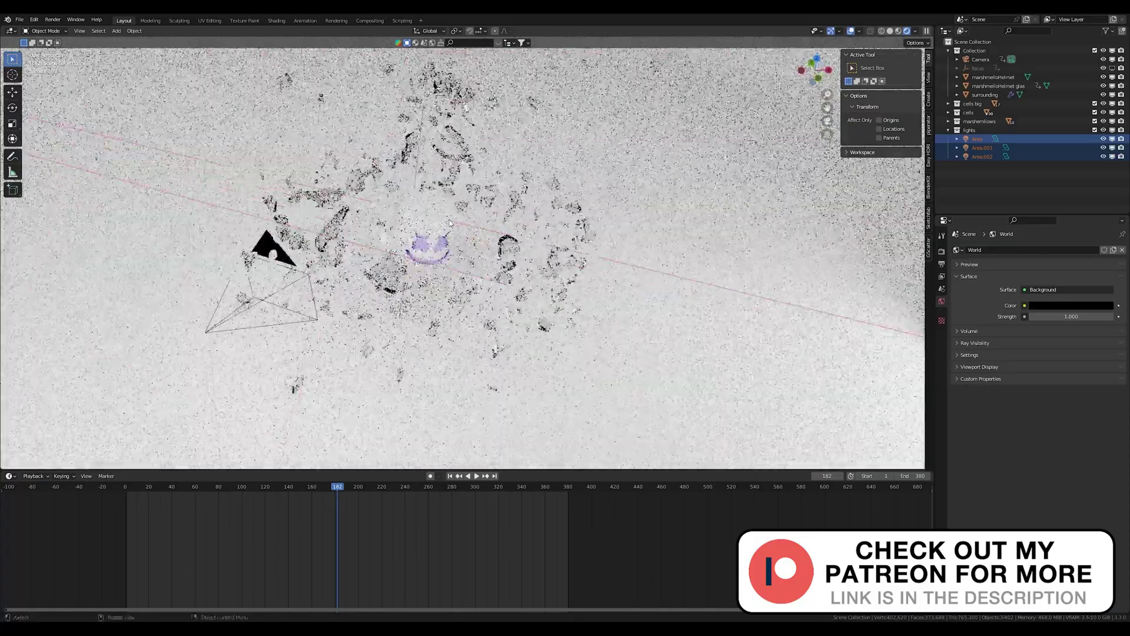
scroll(513, 253, up, 3)
click(544, 231)
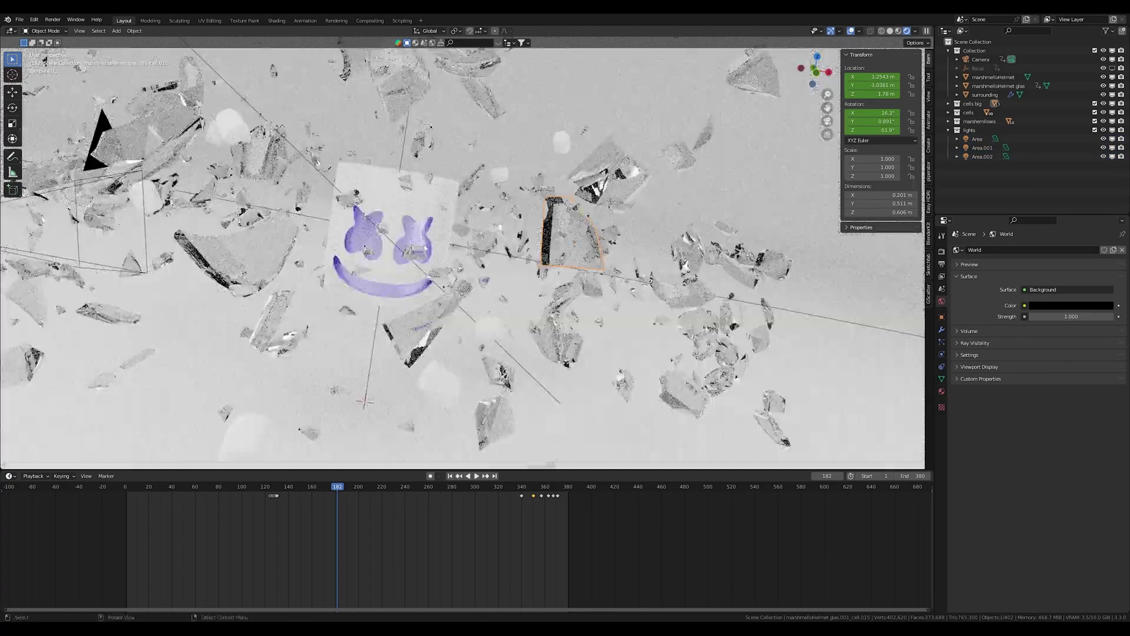
middle_drag(421, 239, 438, 232)
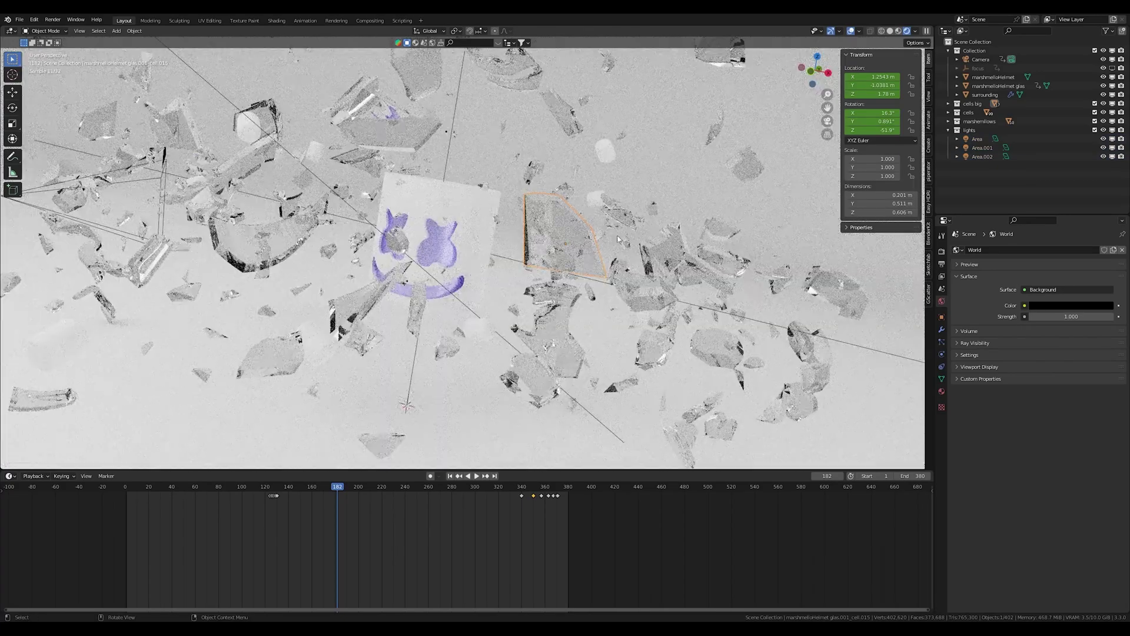
click(439, 243)
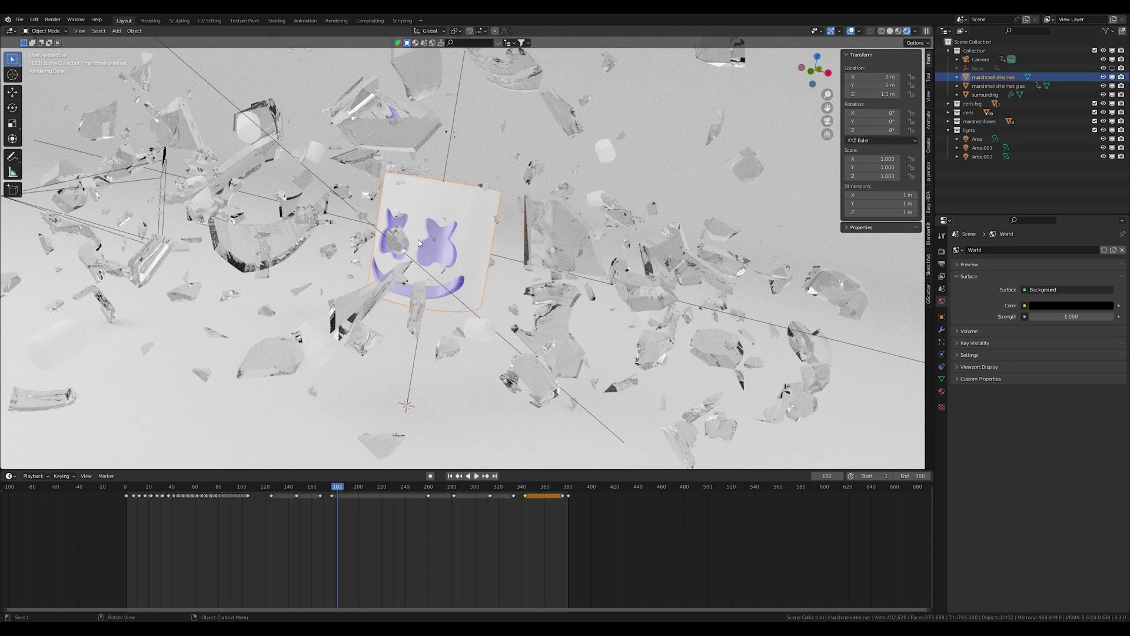
mouse_move(442, 250)
middle_down()
mouse_move(415, 245)
mouse_move(432, 247)
middle_up()
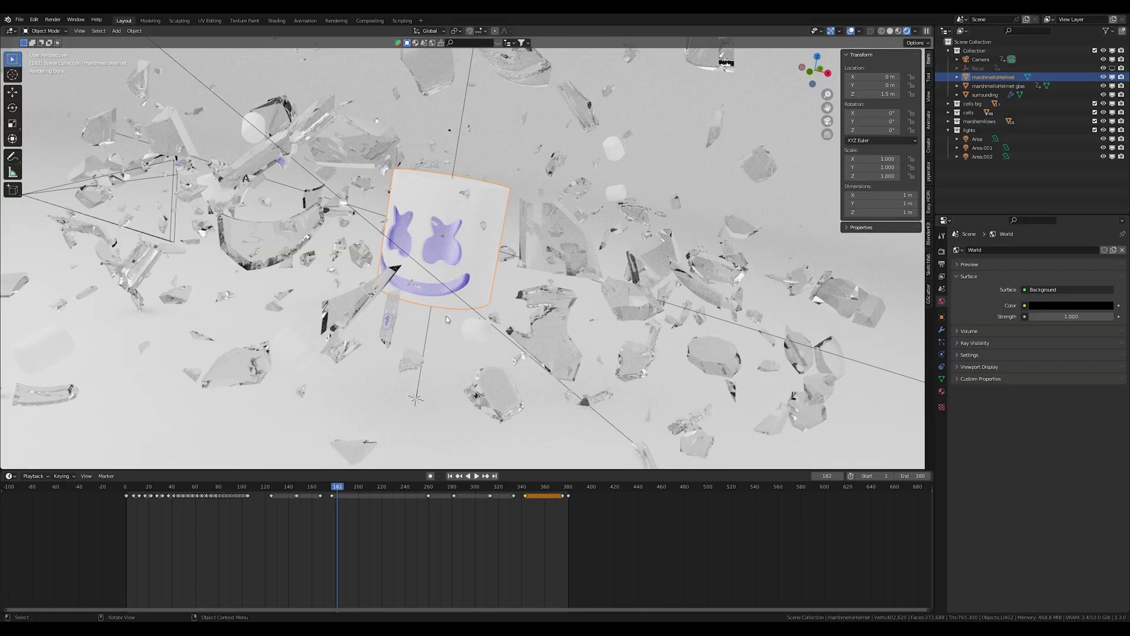
click(497, 121)
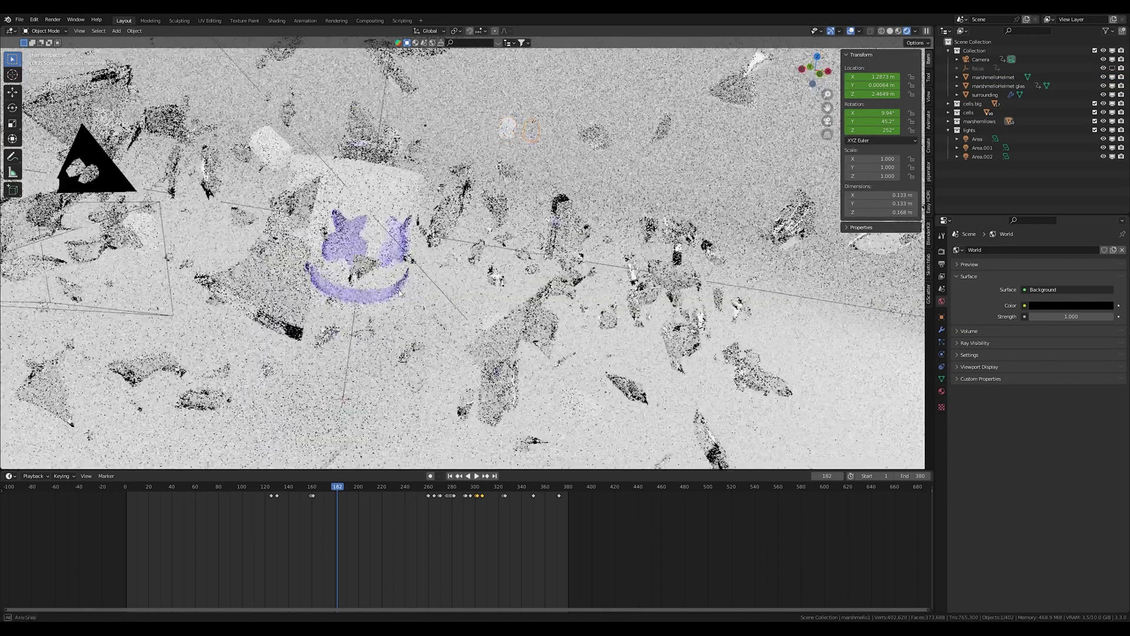
Play and scrub the animation around frames 148–160 to check the dark/glow blinking on the shards
middle_drag(497, 121, 386, 352)
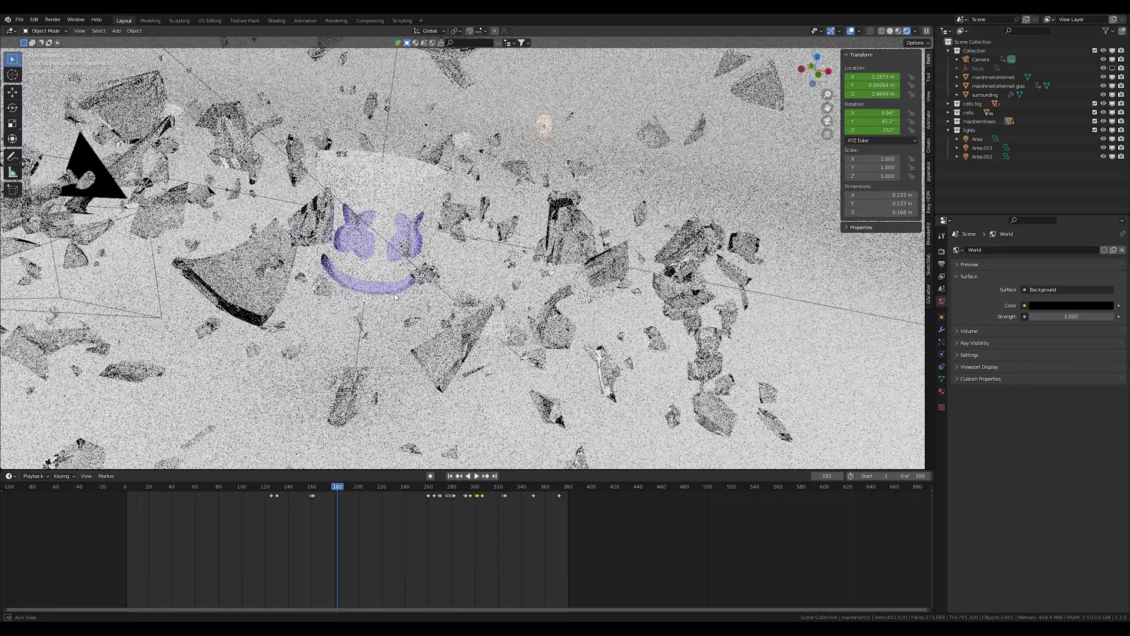
key(space)
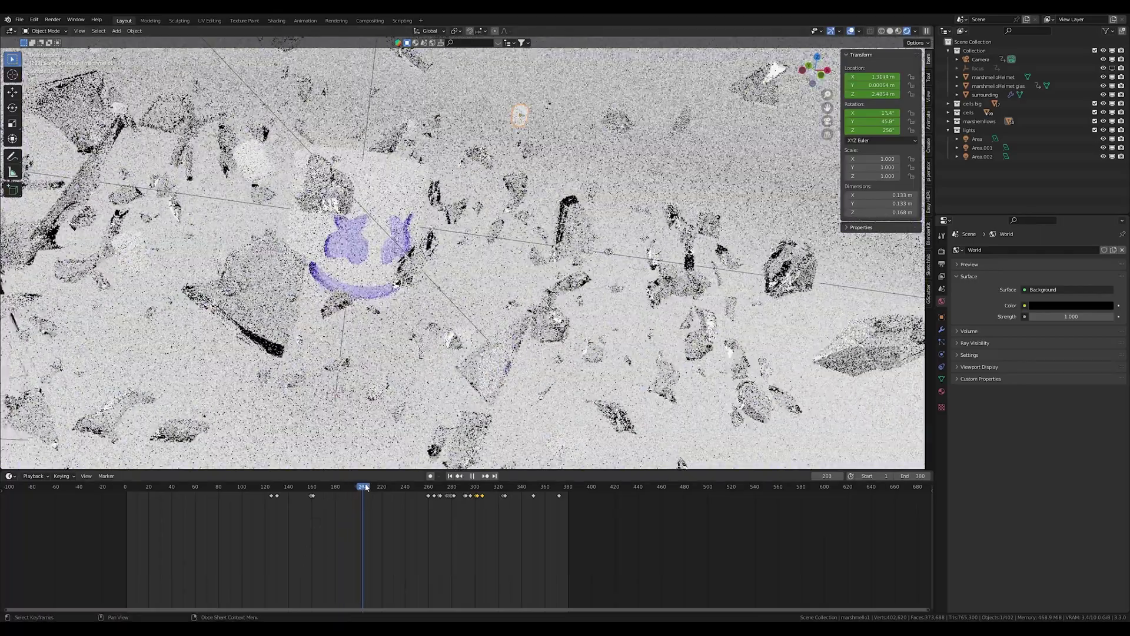
click(313, 486)
drag(313, 485, 300, 485)
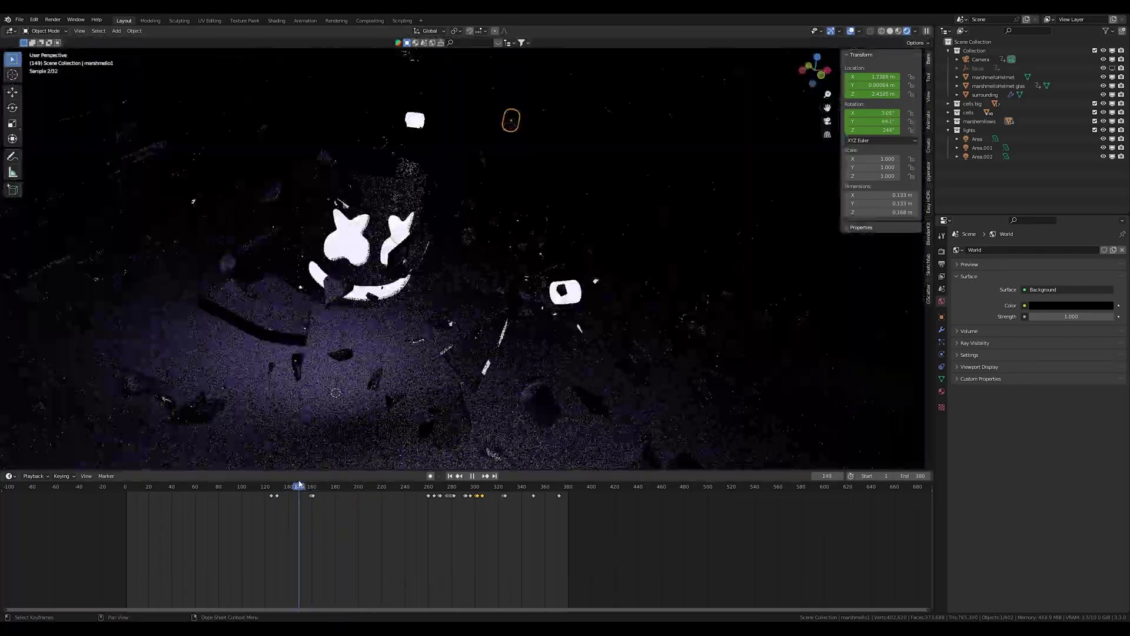
key(space)
middle_drag(424, 318, 539, 305)
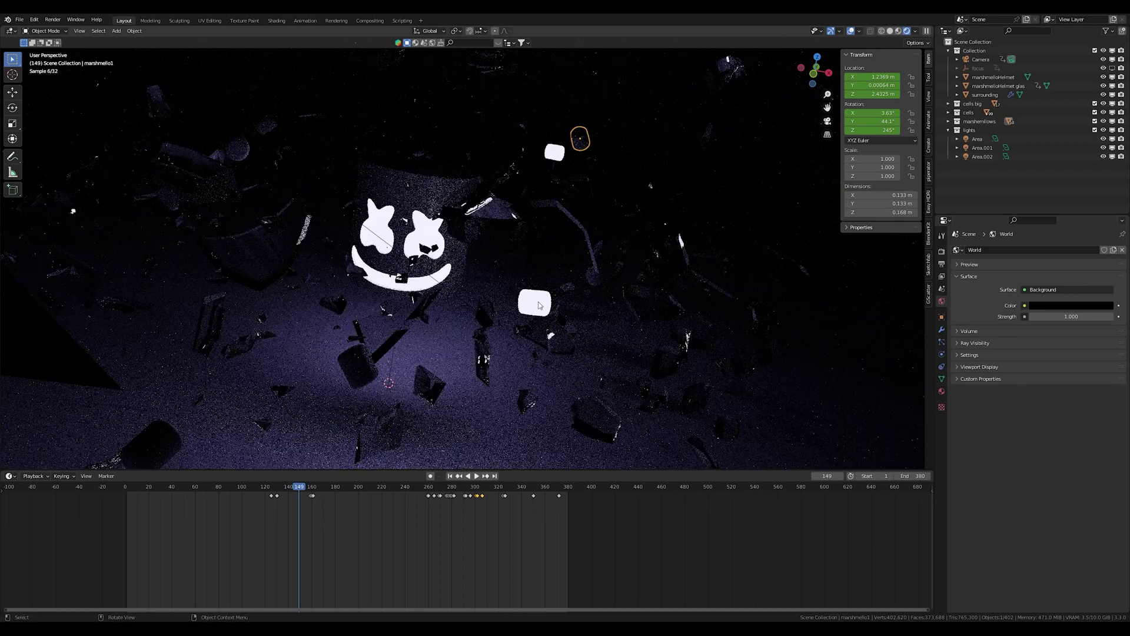
key(space)
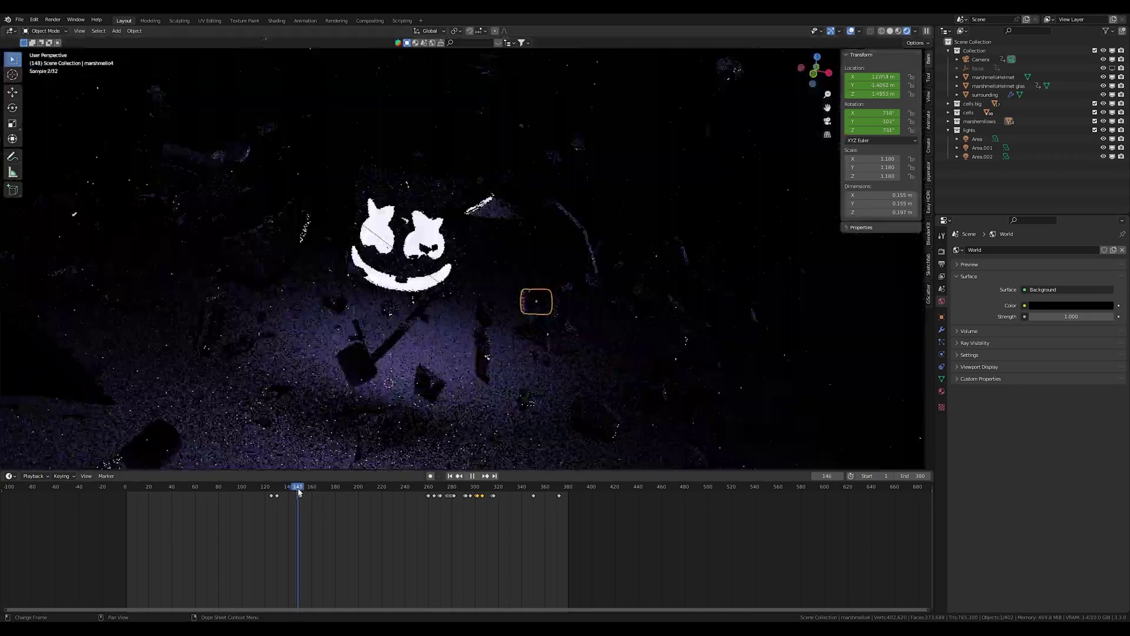
click(300, 492)
key(space)
View the glowing helmet through the camera and play the animation in reverse, scrubbing to later frames
middle_drag(708, 177, 811, 130)
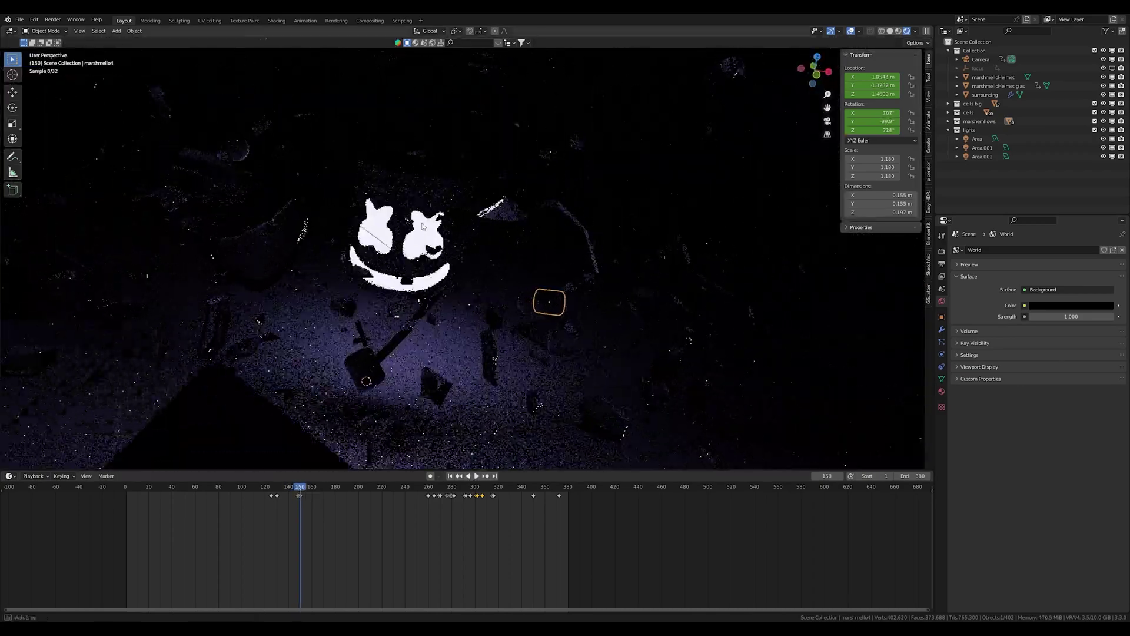
click(828, 121)
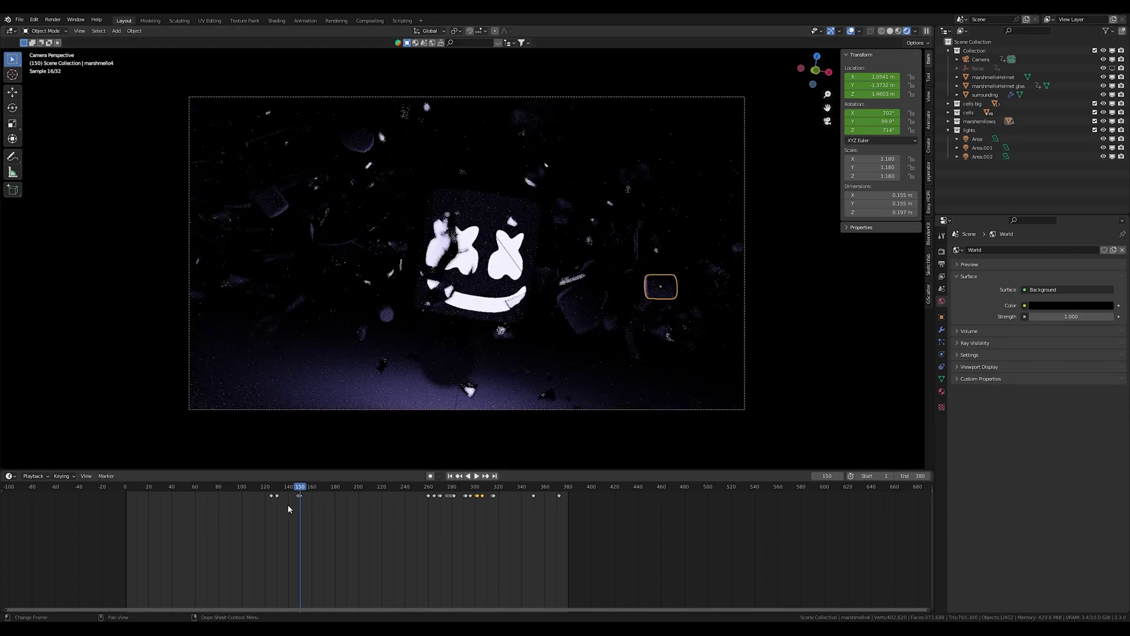
key(shift+ctrl+space)
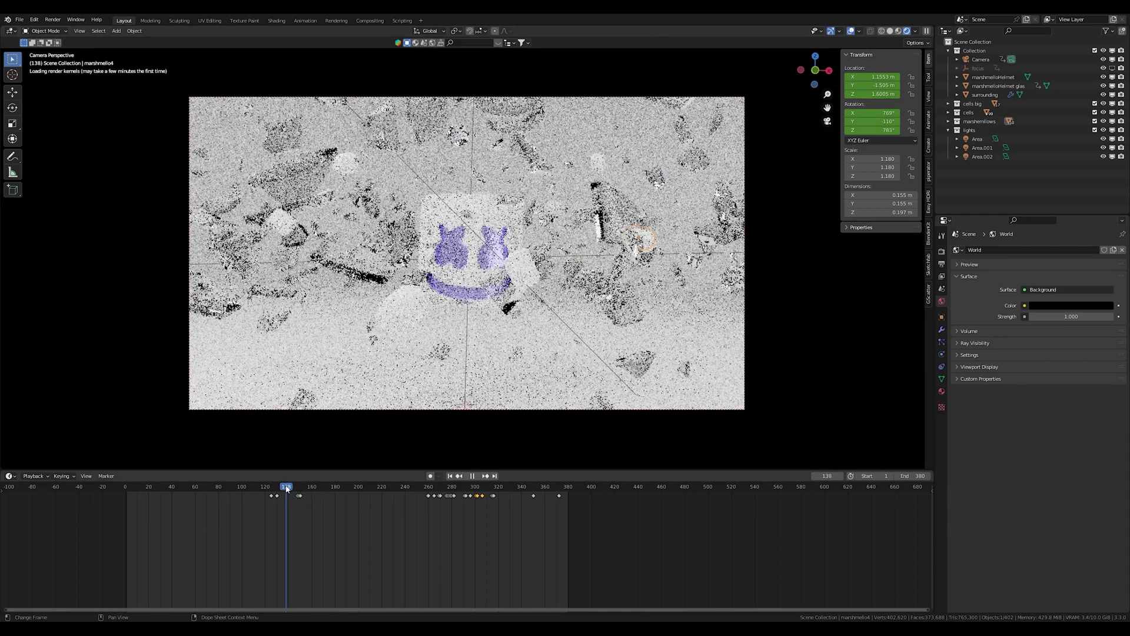
drag(287, 488, 307, 489)
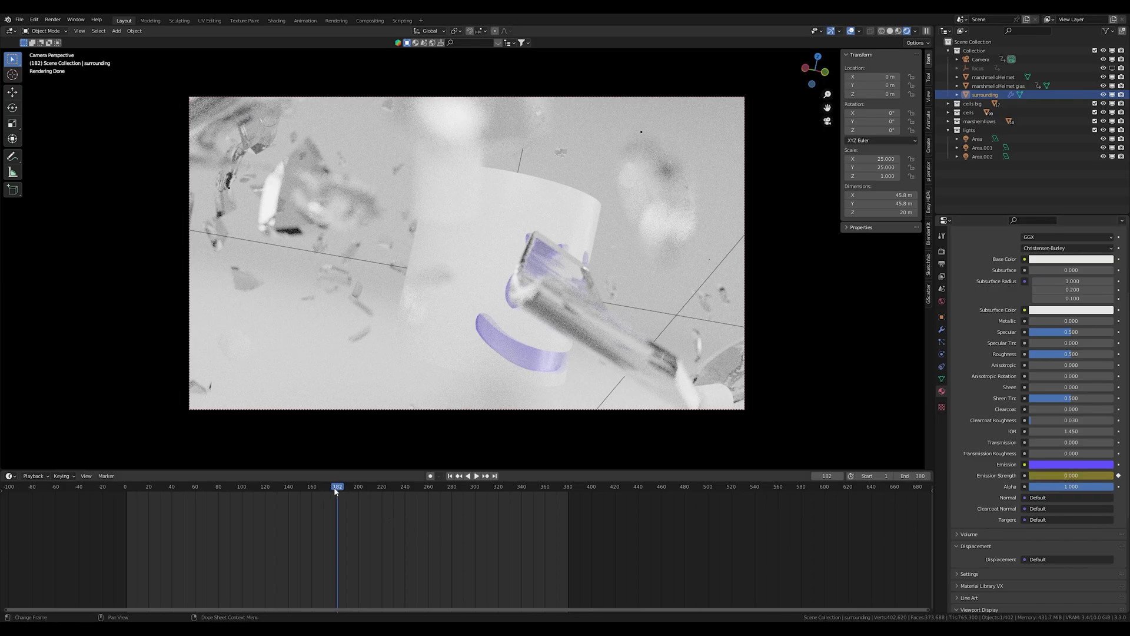
Scrub the timeline to around frame 182 while viewing through the camera
mouse_move(333, 491)
mouse_down()
mouse_move(323, 491)
mouse_move(338, 491)
mouse_up()
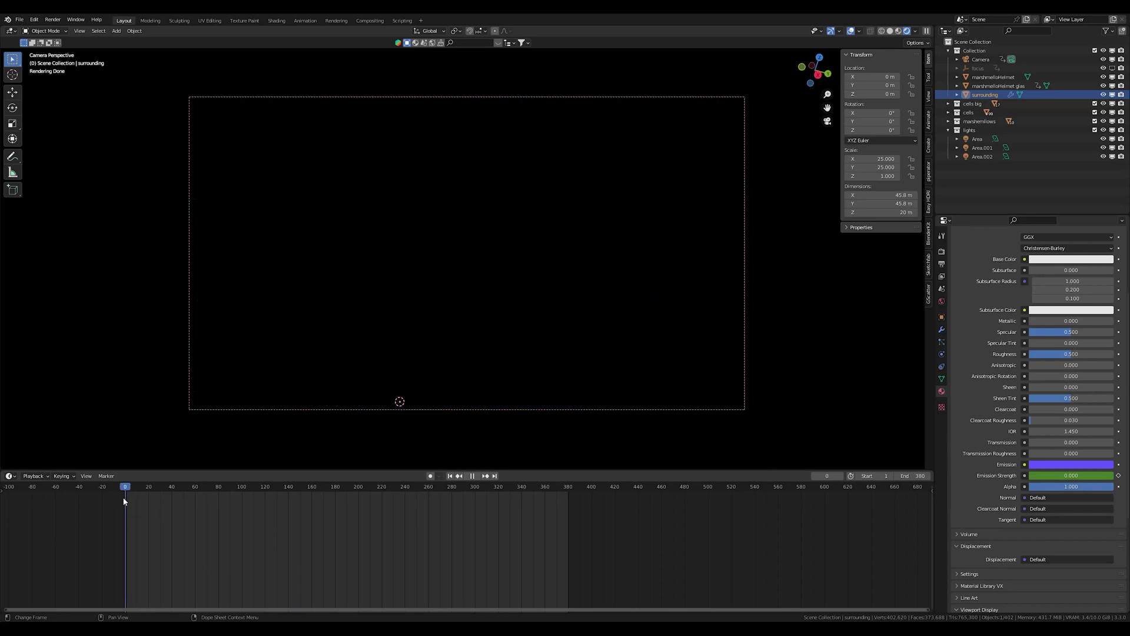
drag(127, 500, 214, 492)
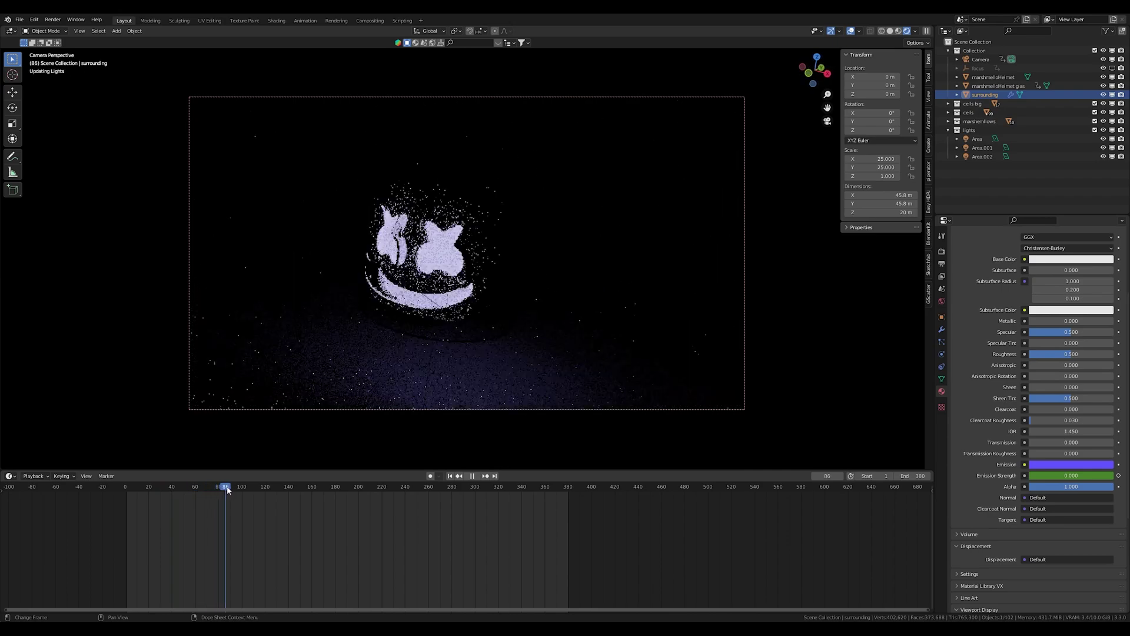
click(180, 497)
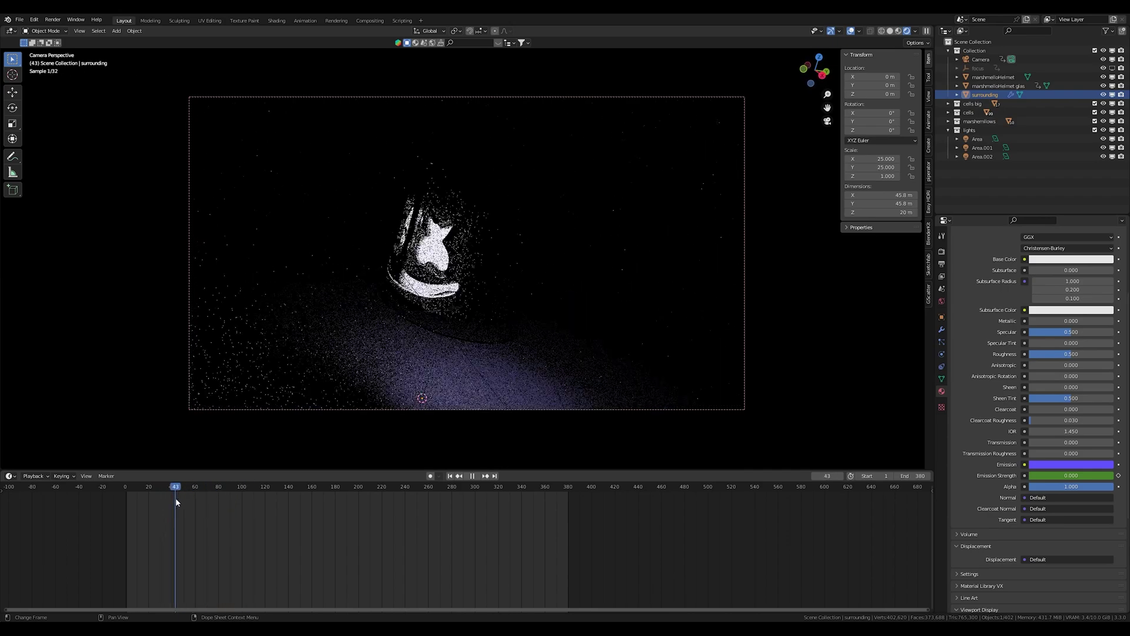
drag(185, 497, 356, 507)
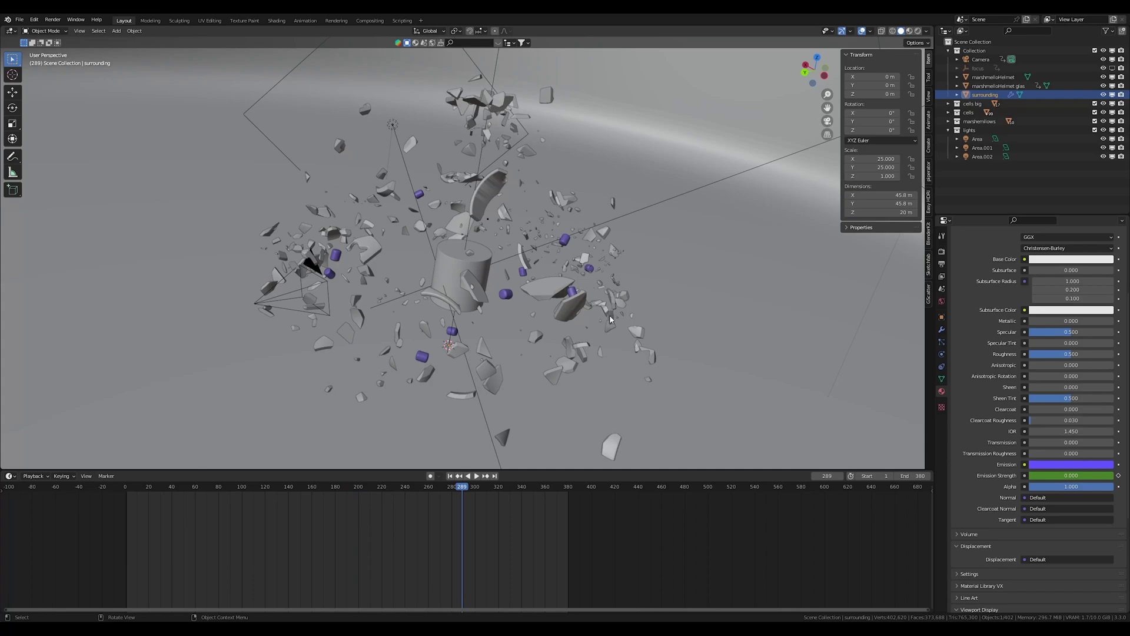
Orbit around the whole debris scene at frame 289 in solid shading
middle_drag(611, 320, 399, 303)
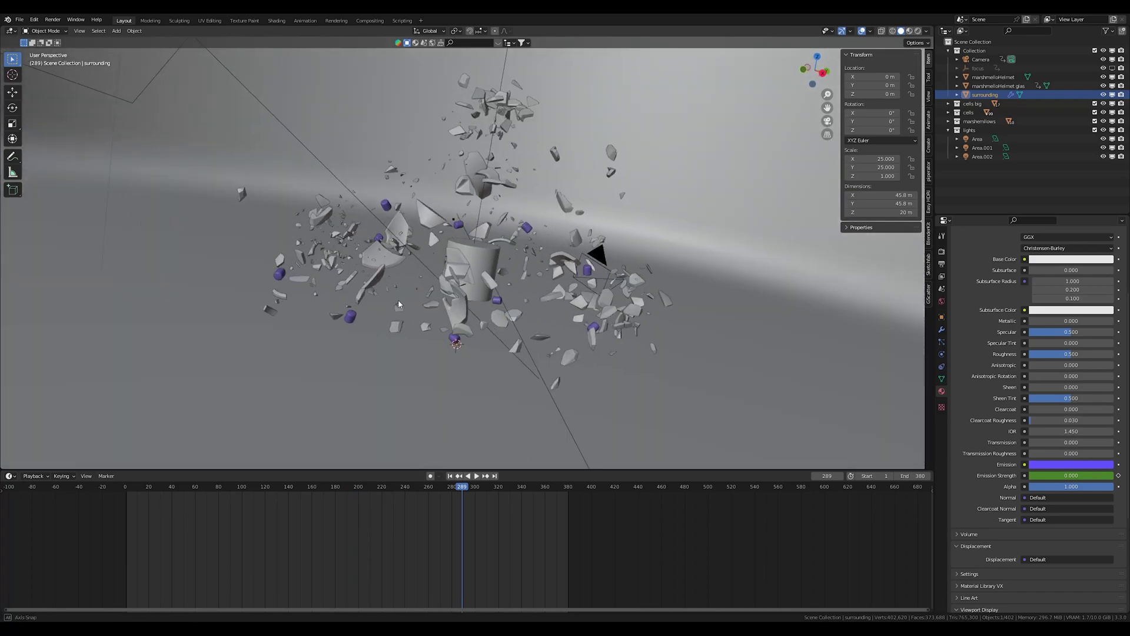